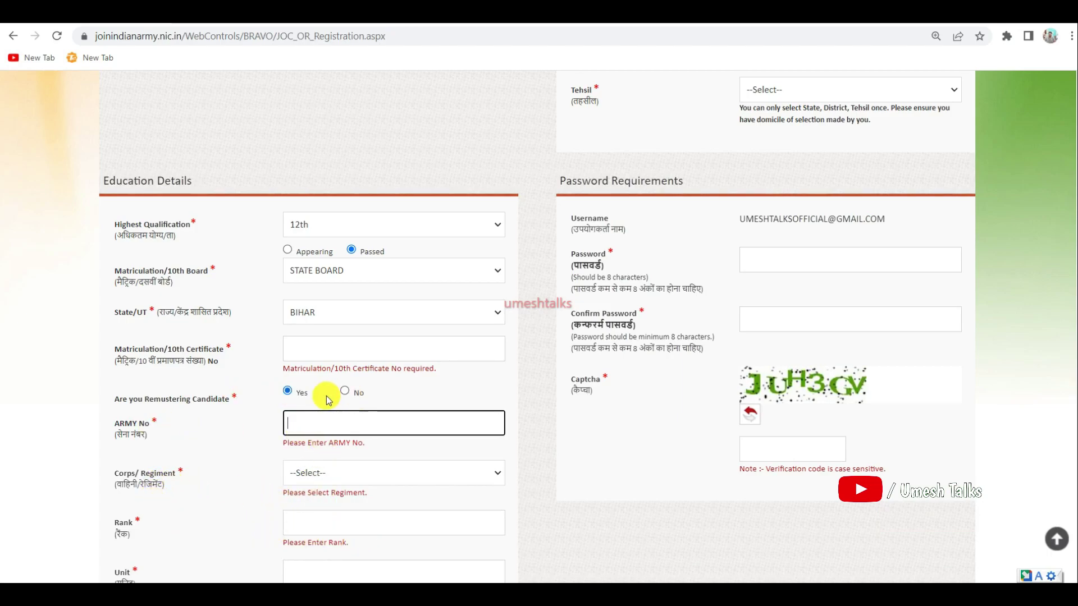
# - Answer No to the remustering candidate question and activate the Aadhar/Enrollment No field in the contact details
pyautogui.click(345, 392)
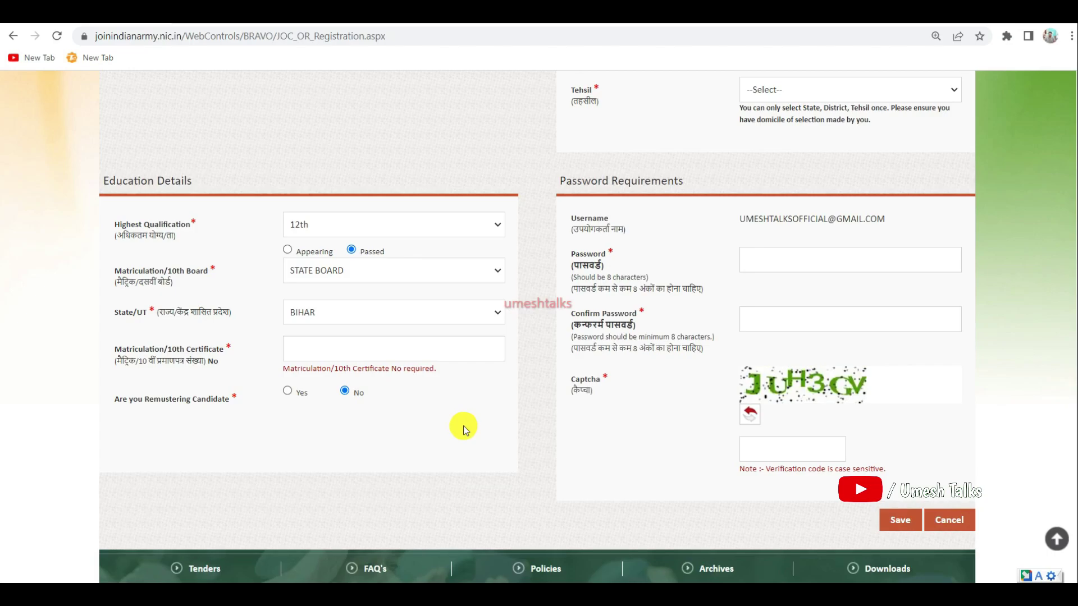
pyautogui.scroll(6, 638, 378)
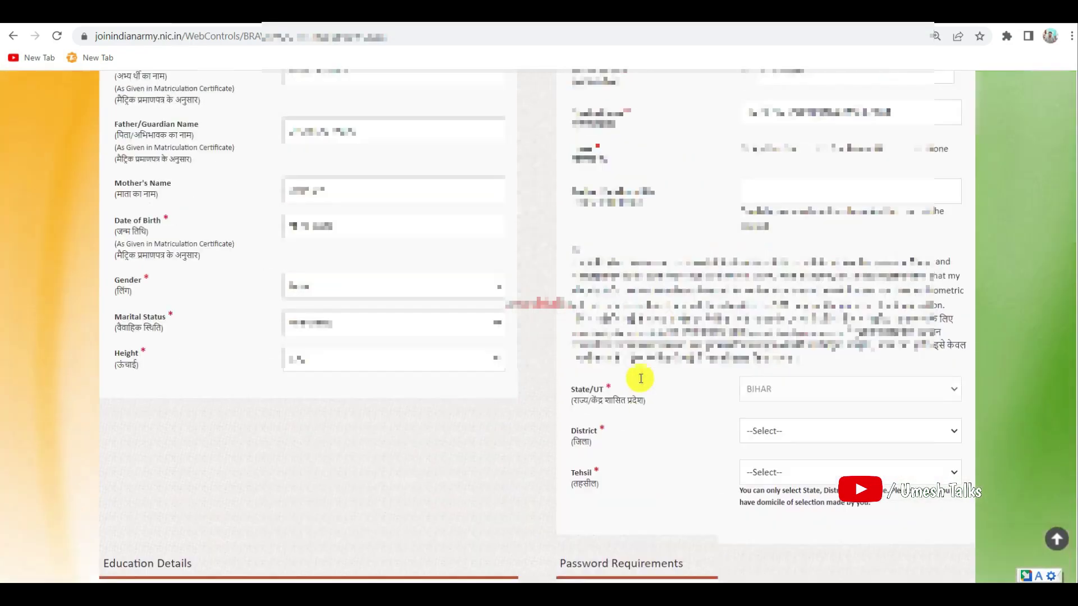
pyautogui.scroll(4, 640, 379)
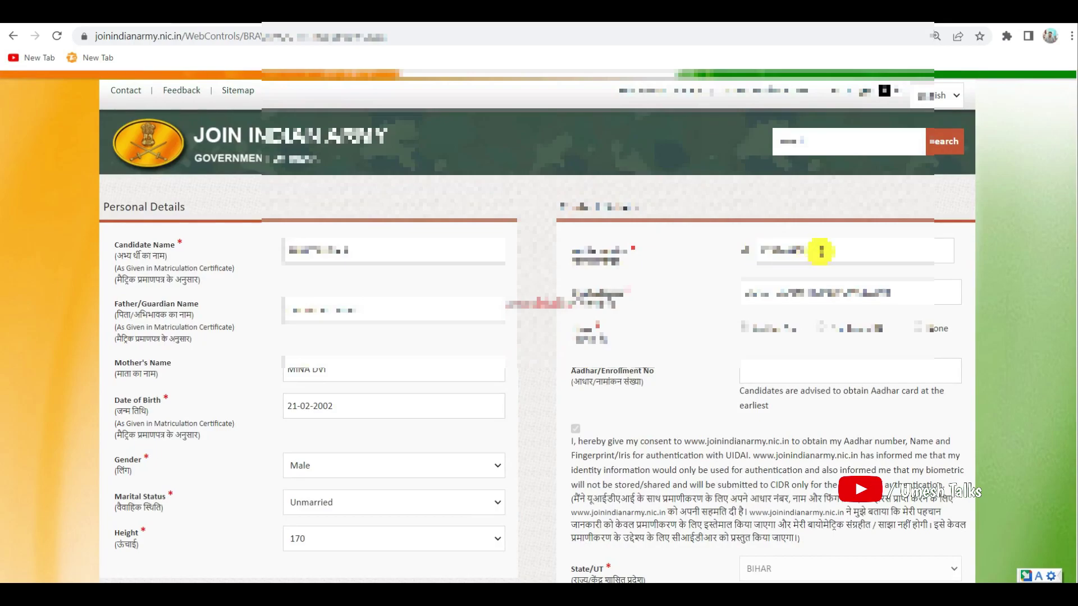
pyautogui.scroll(-4, 814, 311)
pyautogui.click(750, 171)
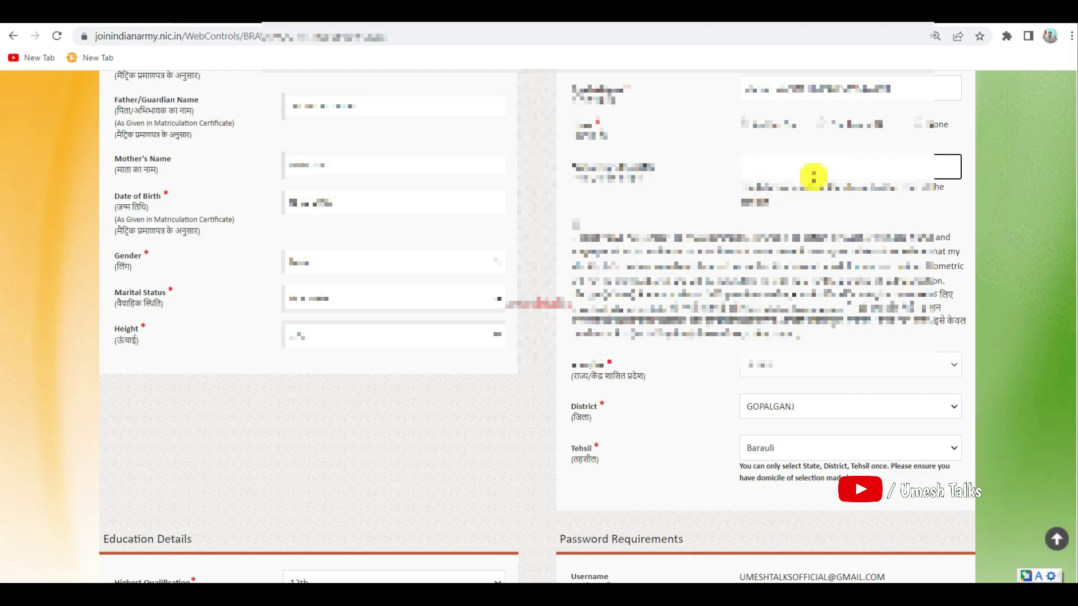
# - Check the selected state, district and tehsil, and the username shown under Password Requirements
pyautogui.scroll(-3, 789, 219)
pyautogui.scroll(-1, 782, 257)
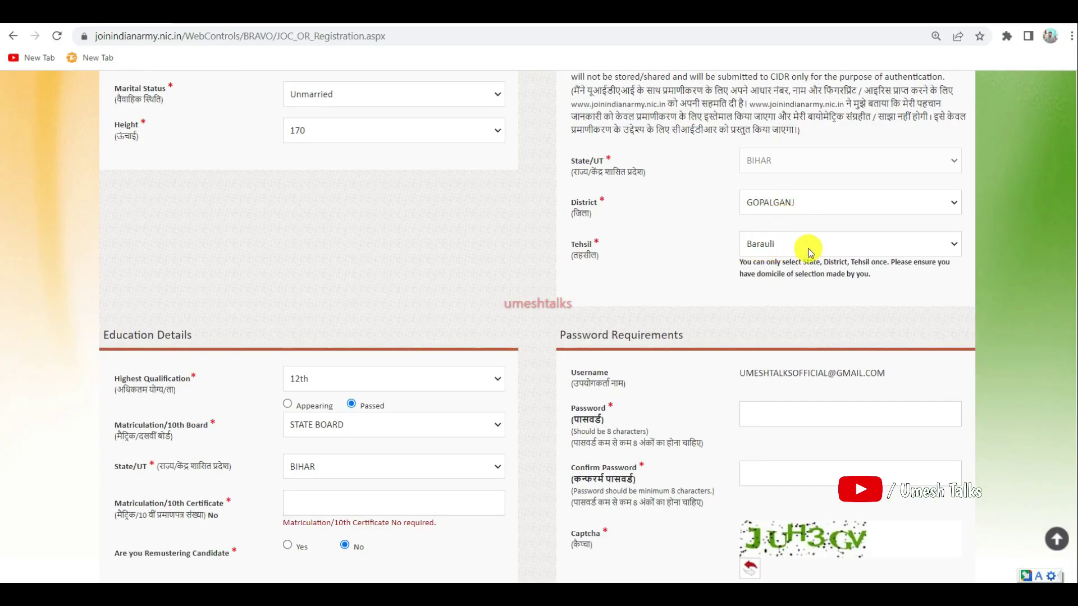
pyautogui.scroll(-3, 825, 282)
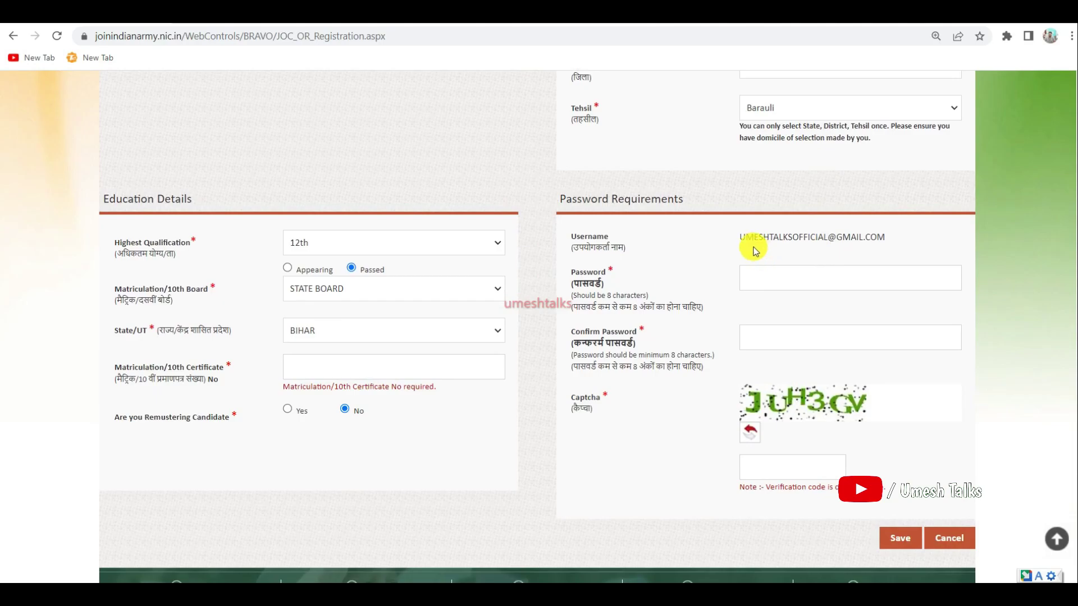
pyautogui.moveTo(739, 235); pyautogui.dragTo(914, 237)
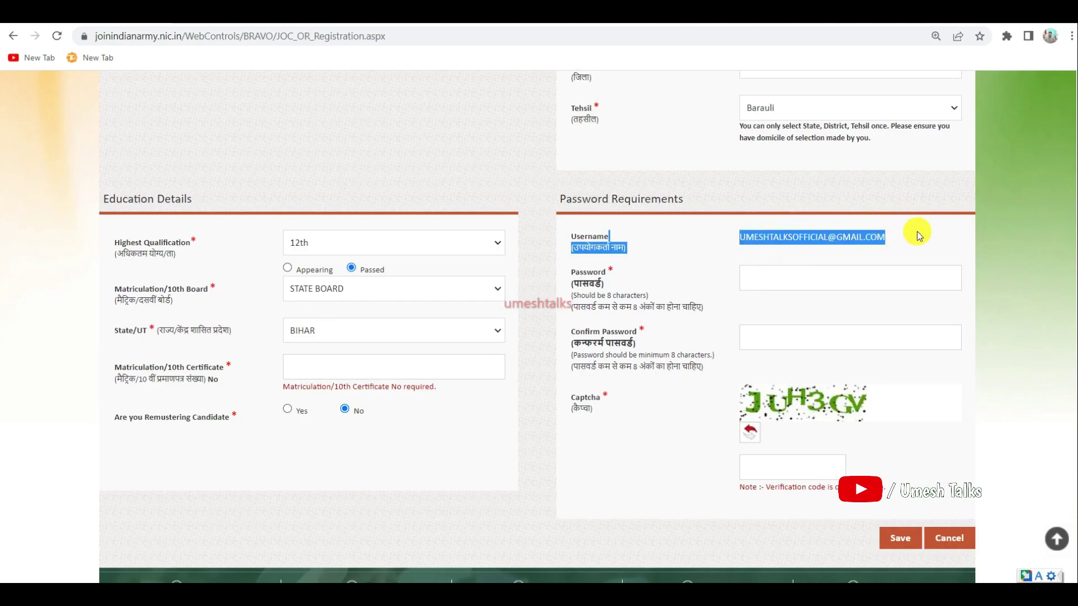
pyautogui.click(914, 237)
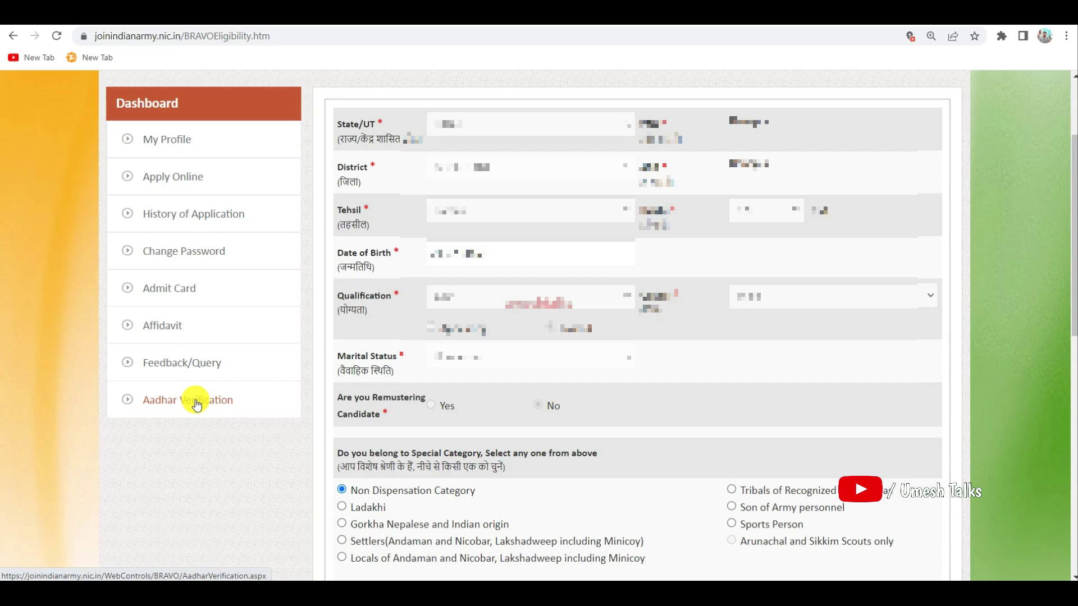
# - Review the JCO/OR eligibility profile, the special category options and the list of Agniveer categories available for application
pyautogui.scroll(-1, 197, 404)
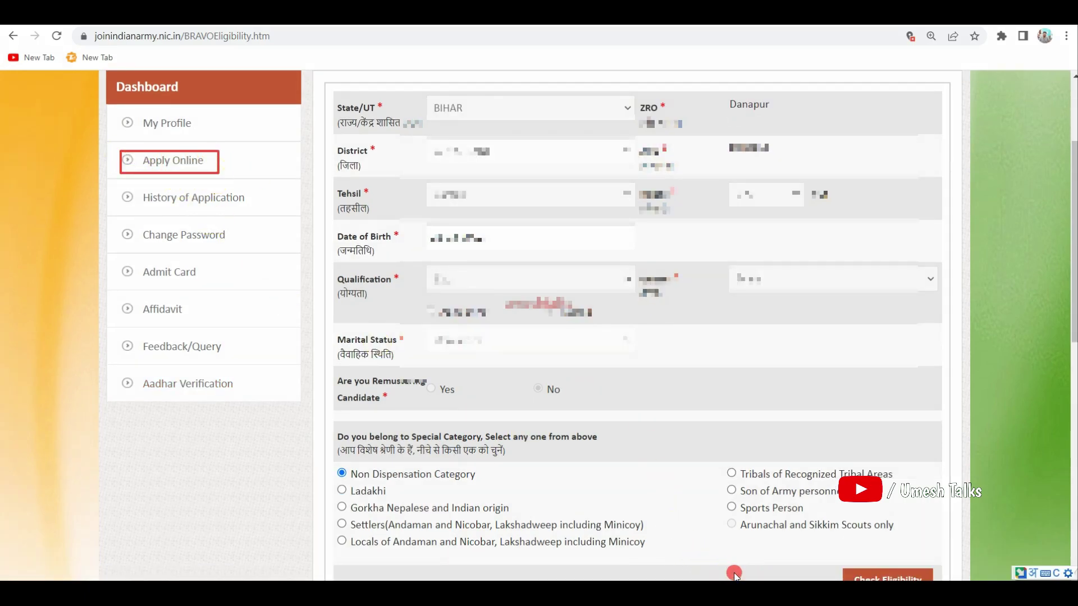
pyautogui.scroll(1, 555, 419)
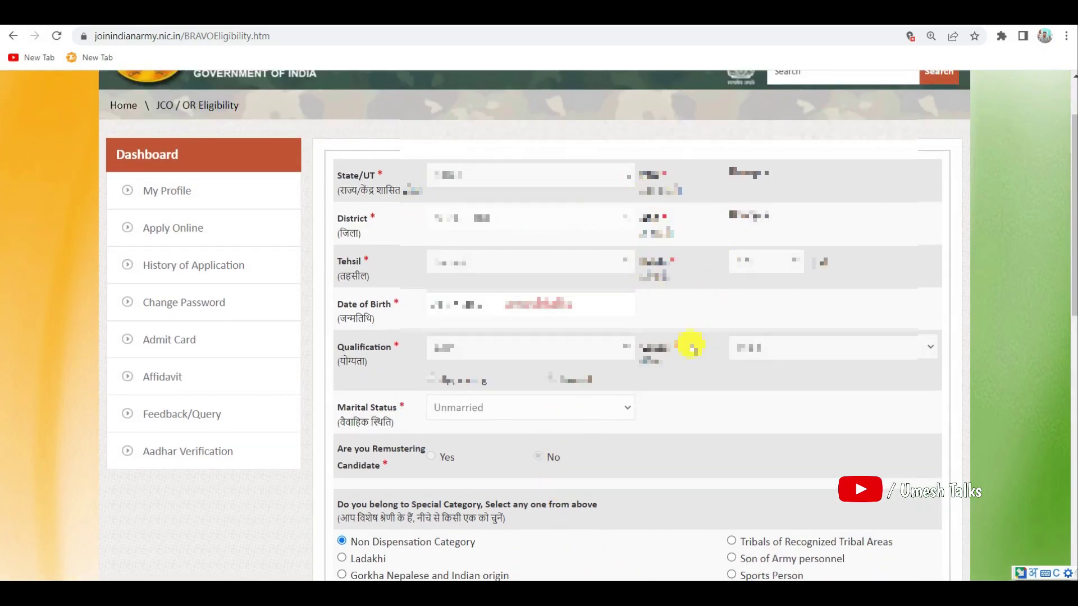
pyautogui.scroll(-1, 697, 342)
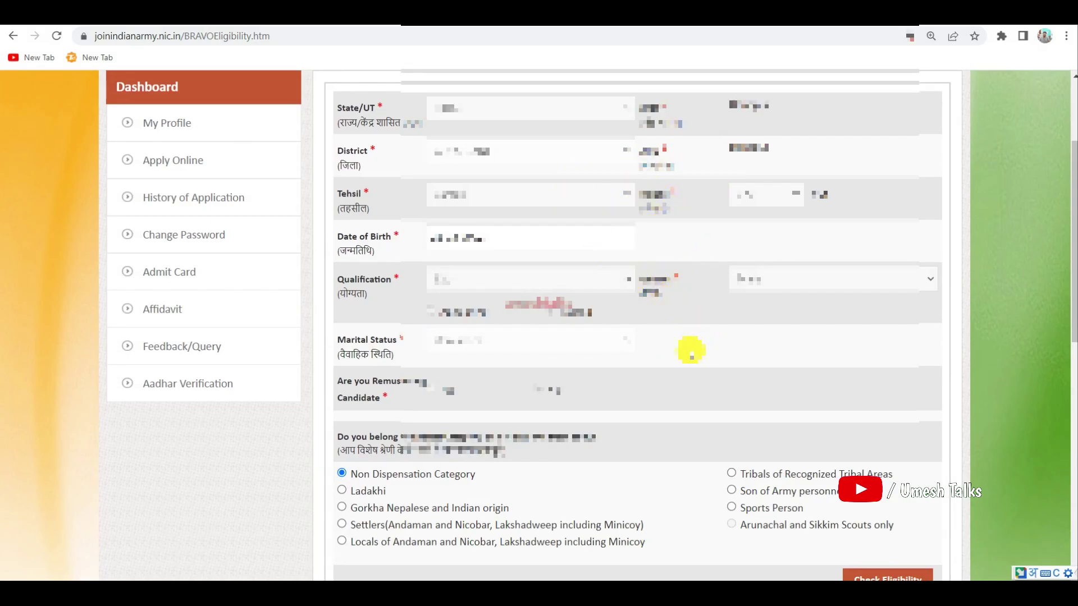
pyautogui.scroll(-4, 690, 351)
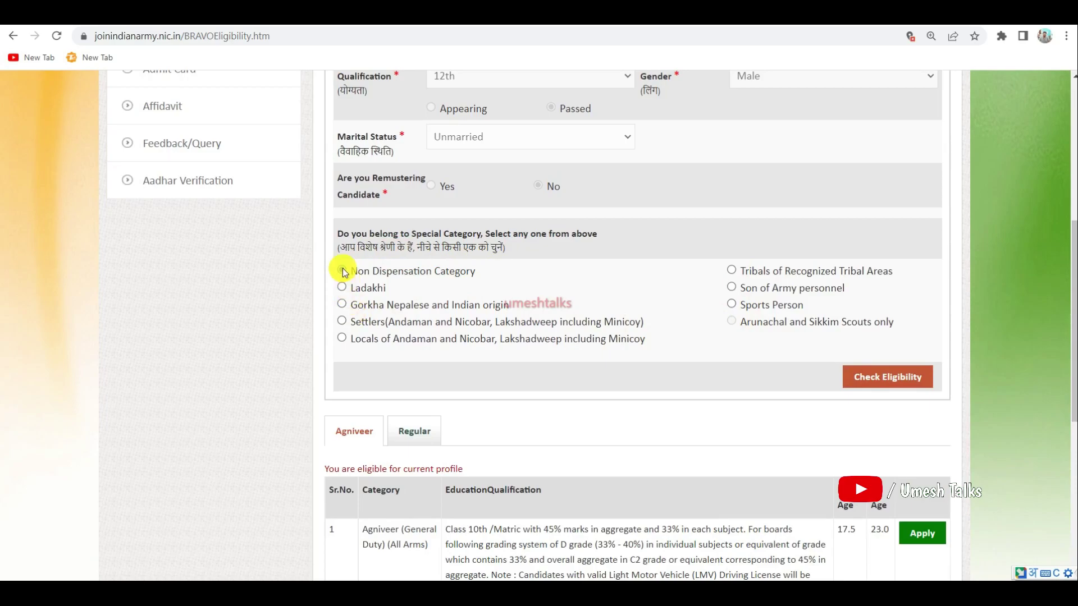
pyautogui.scroll(-4, 774, 379)
pyautogui.scroll(-3, 754, 318)
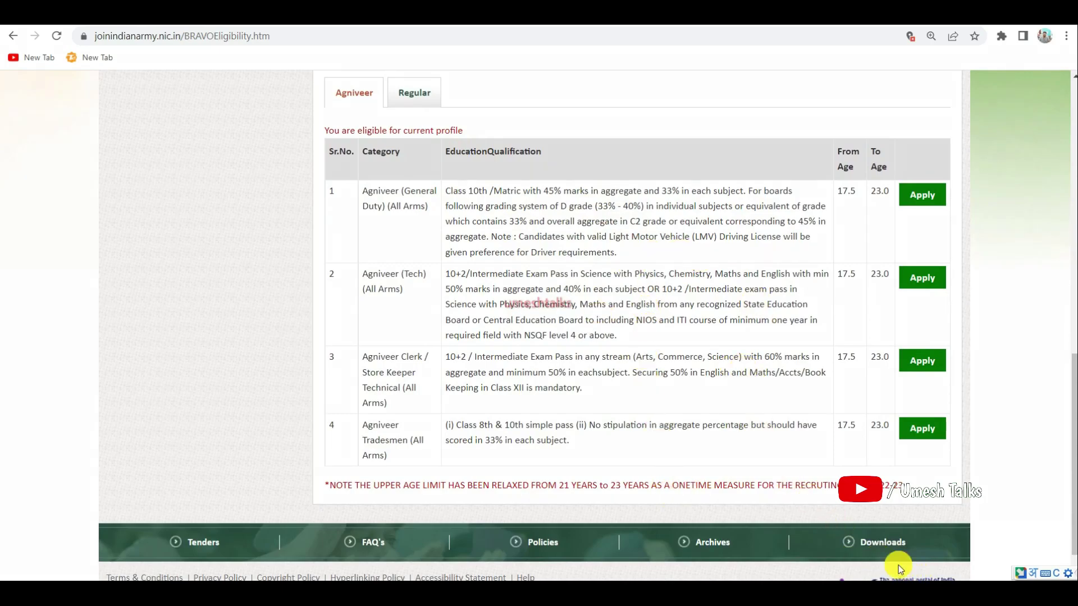
pyautogui.moveTo(320, 120)
pyautogui.mouseDown()
pyautogui.moveTo(320, 178)
pyautogui.moveTo(414, 392)
pyautogui.moveTo(565, 487)
pyautogui.moveTo(954, 474)
pyautogui.mouseUp()
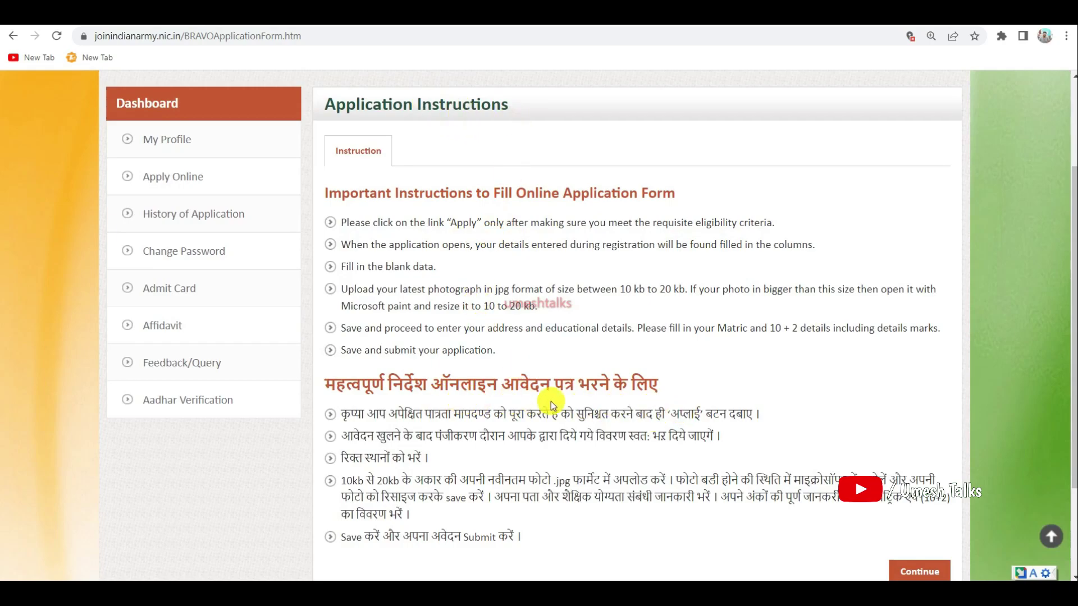
# - Continue past the application instructions and select the candidate's religion and class in the personal information
pyautogui.scroll(-2, 616, 402)
pyautogui.click(914, 443)
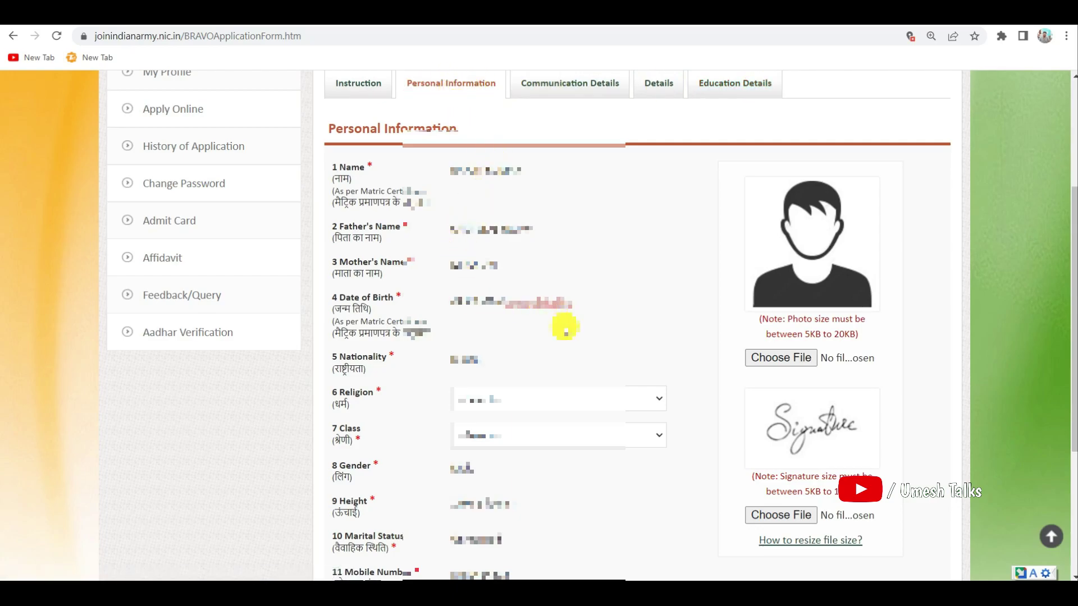
pyautogui.scroll(-1, 564, 327)
pyautogui.click(492, 332)
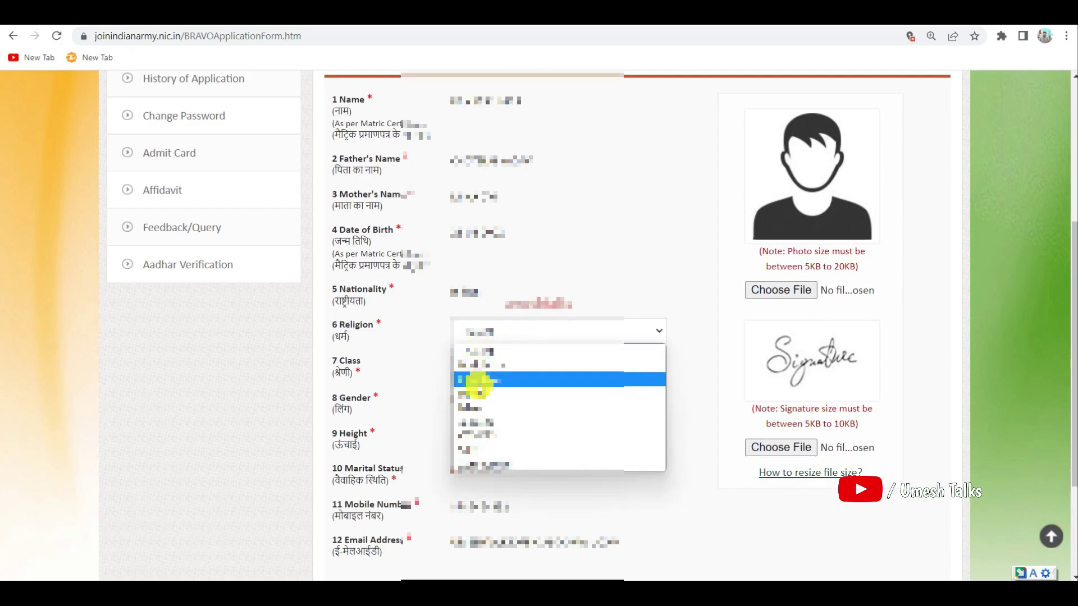
pyautogui.click(475, 382)
pyautogui.click(493, 375)
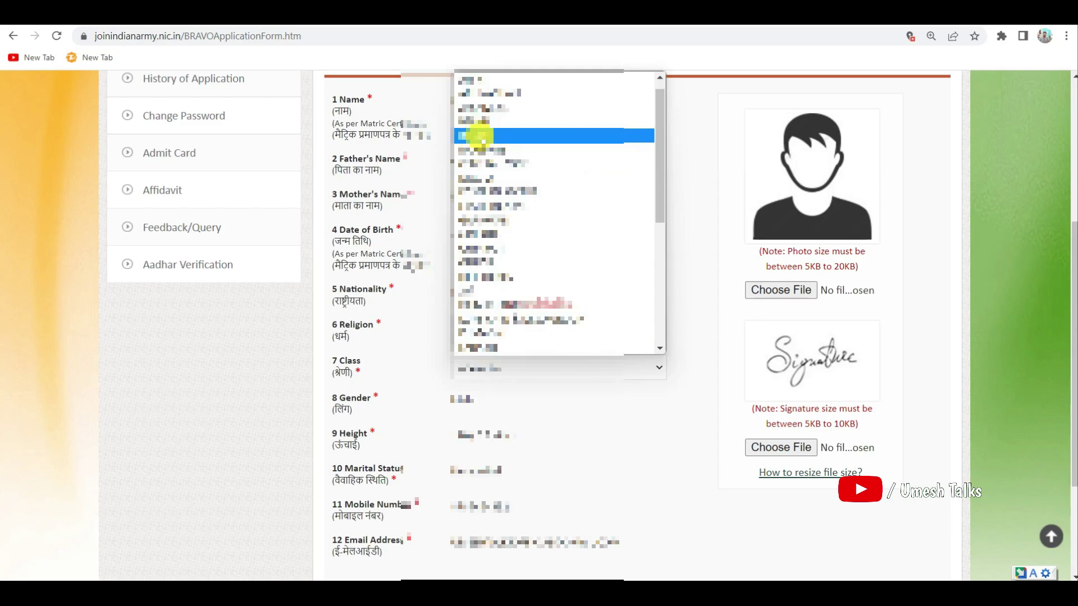
pyautogui.click(474, 137)
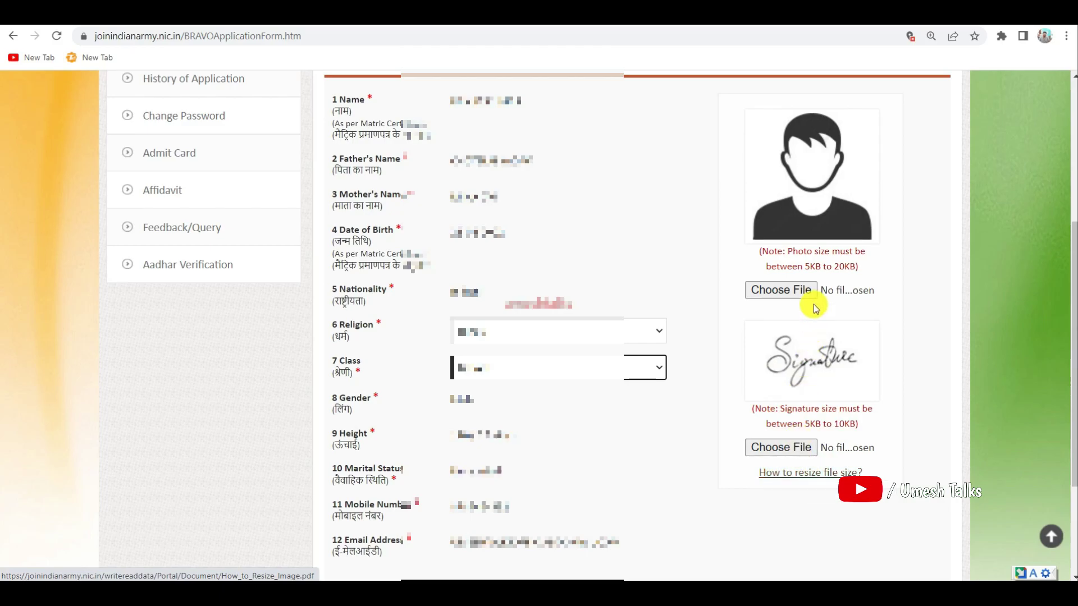
# - Continue from the completed Personal Information section to the Communication Details section
pyautogui.scroll(-1, 714, 460)
pyautogui.scroll(-2, 713, 457)
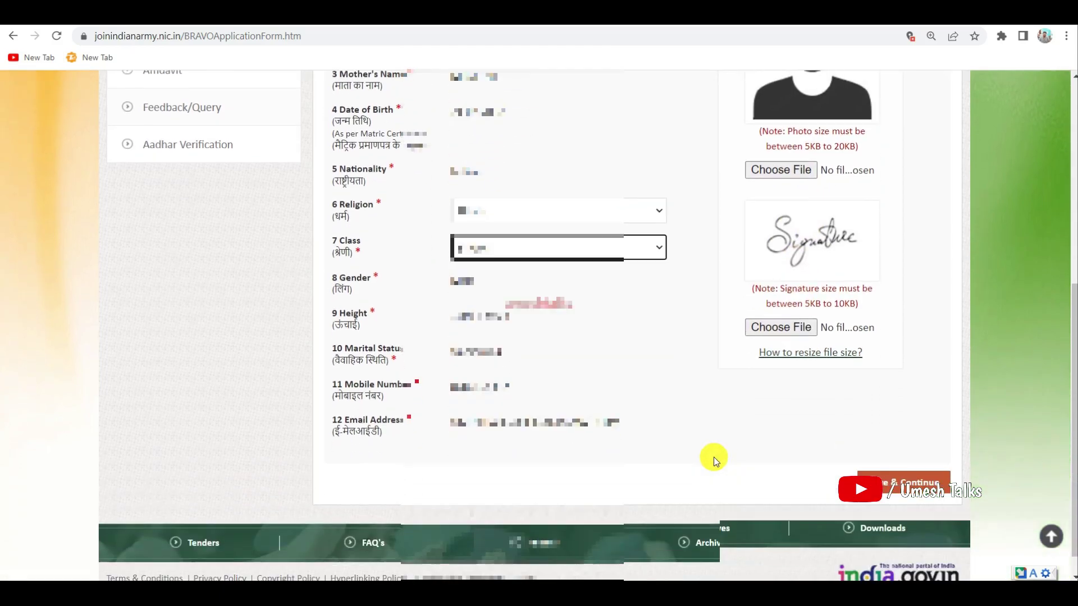
pyautogui.click(892, 475)
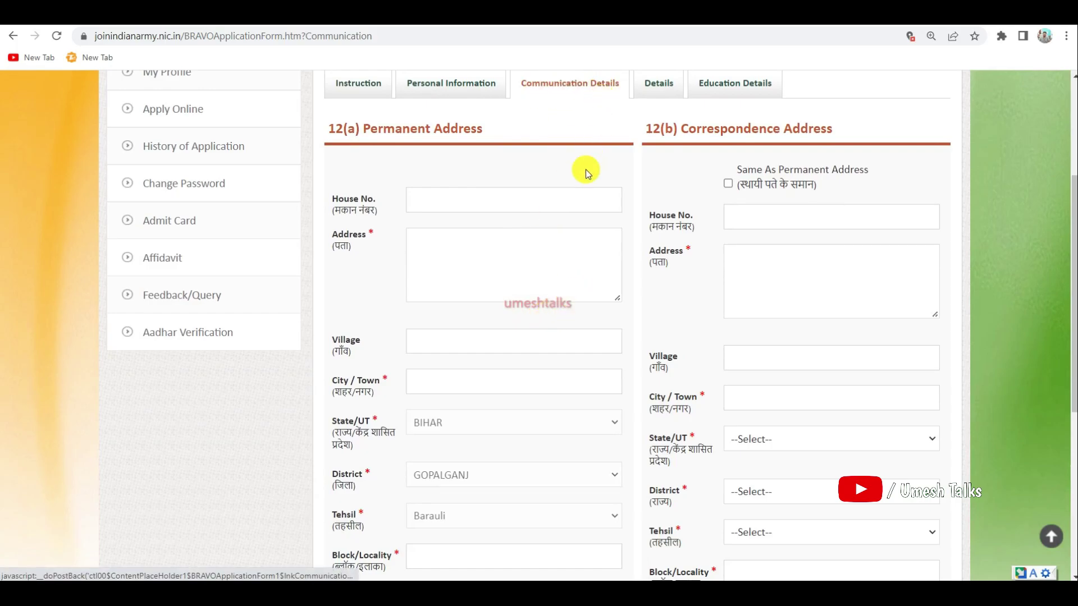
# - Go through the permanent address fields, from house number, address, village and city to block, pin and post office
pyautogui.click(430, 199)
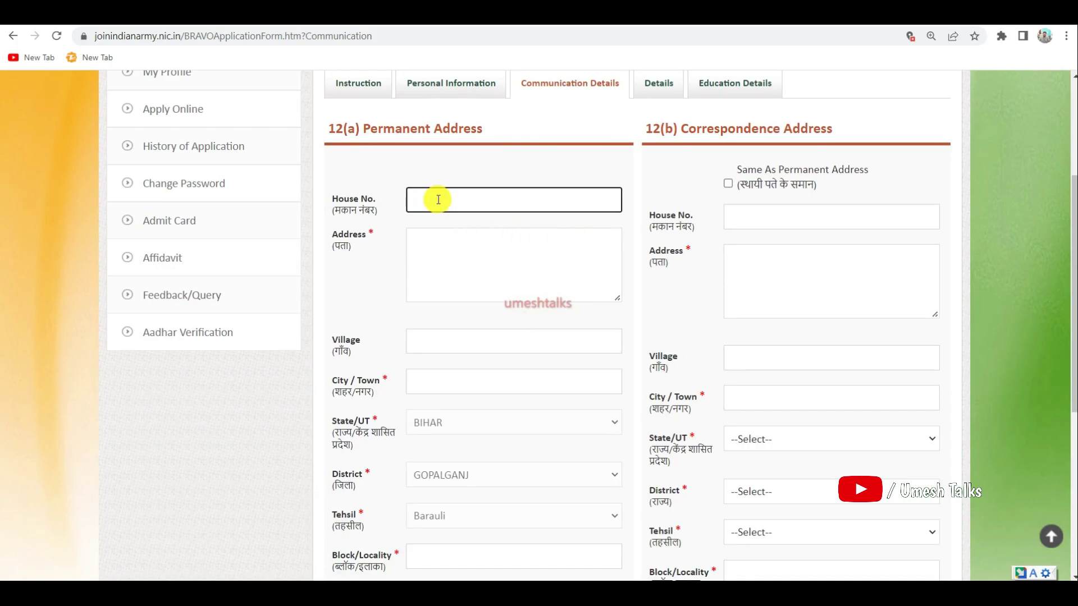
pyautogui.click(429, 249)
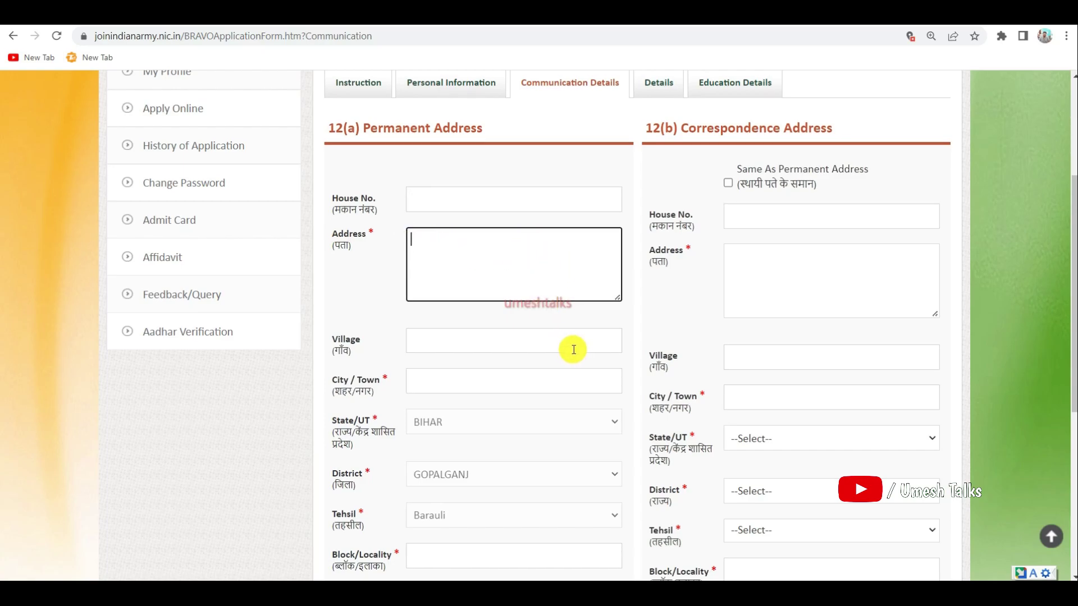
pyautogui.scroll(-1, 573, 348)
pyautogui.click(423, 273)
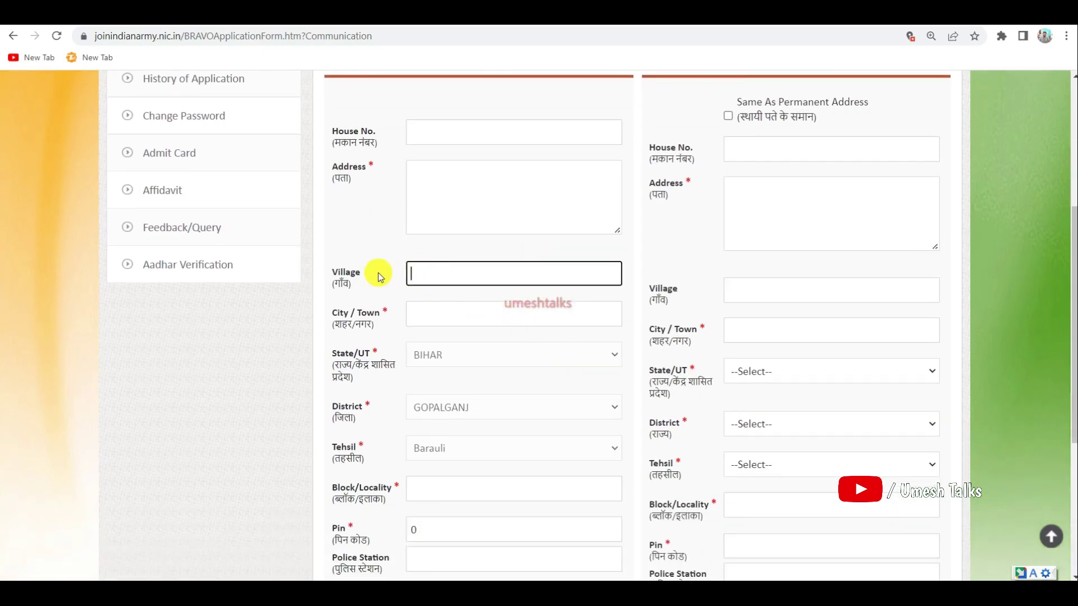
pyautogui.click(431, 314)
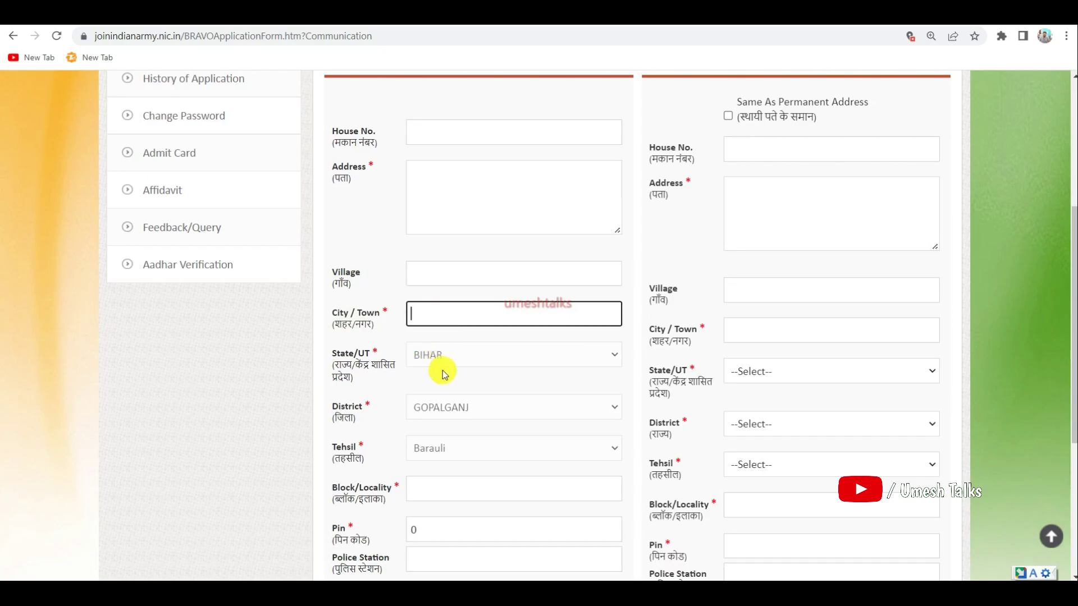
pyautogui.scroll(-1, 508, 422)
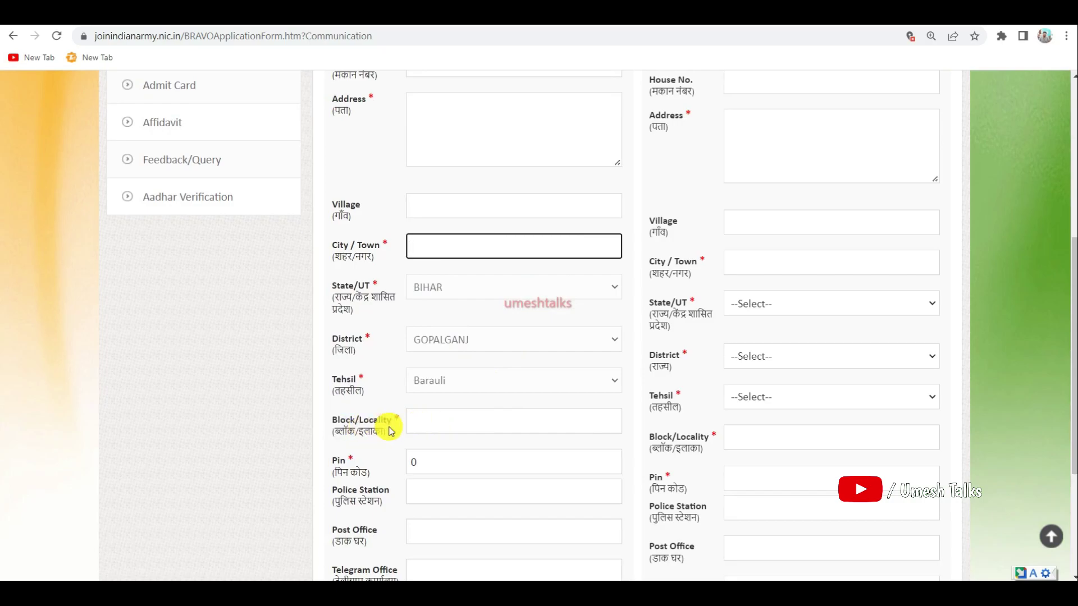
pyautogui.scroll(-1, 475, 422)
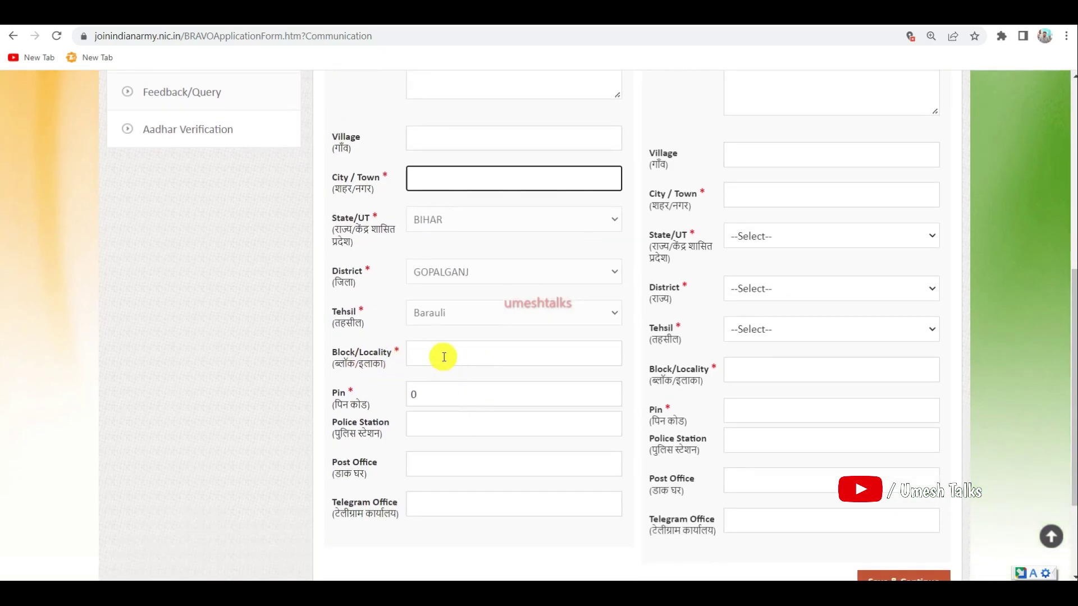
pyautogui.click(440, 392)
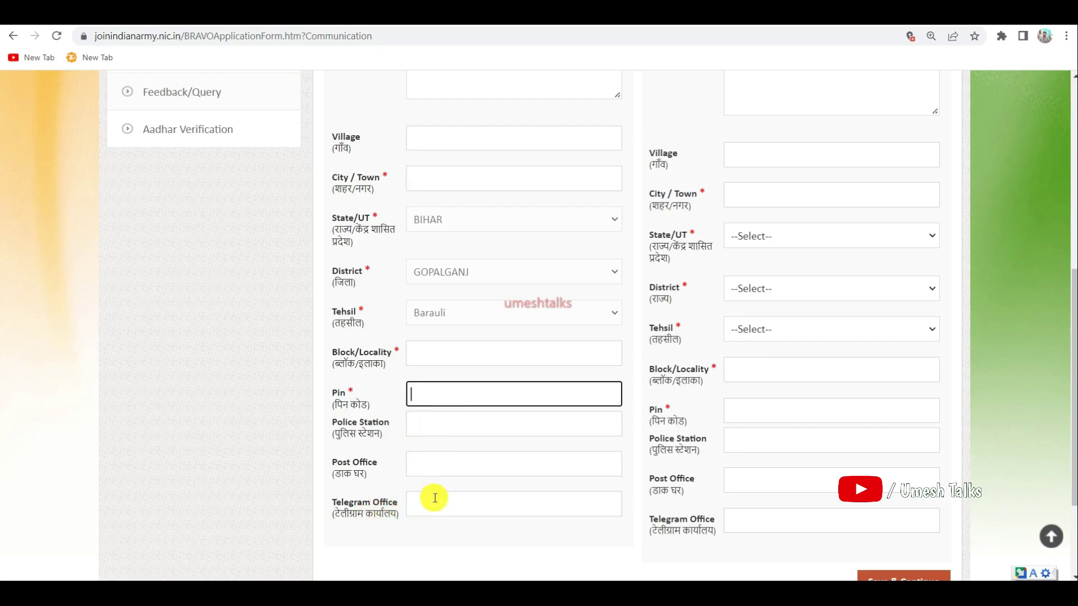
# - Look over the correspondence address section and continue from Communication Details to the Details section
pyautogui.scroll(4, 523, 491)
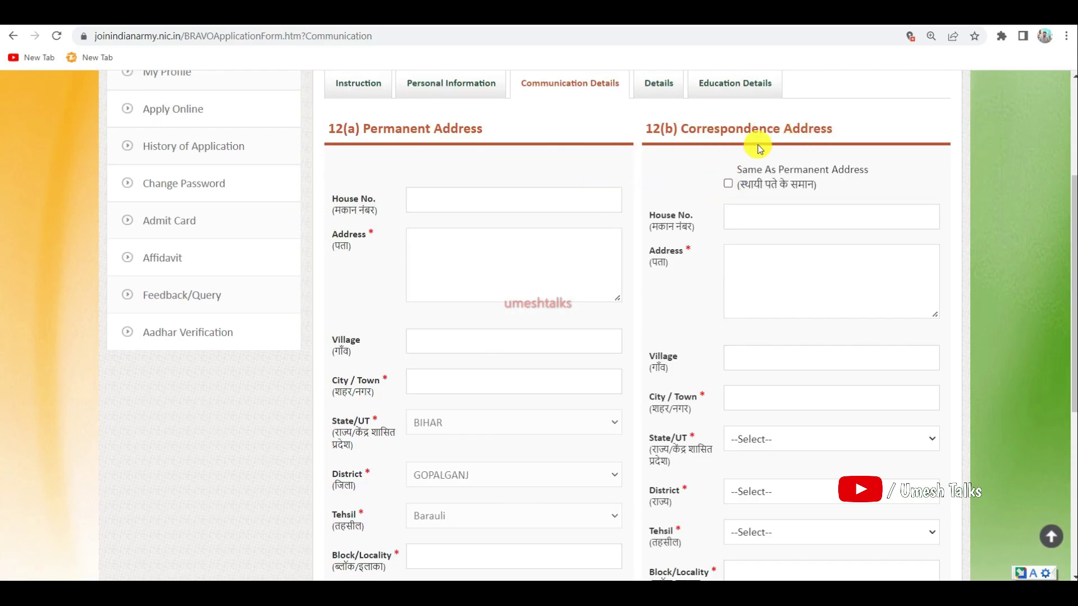
pyautogui.scroll(-5, 820, 514)
pyautogui.scroll(-1, 819, 297)
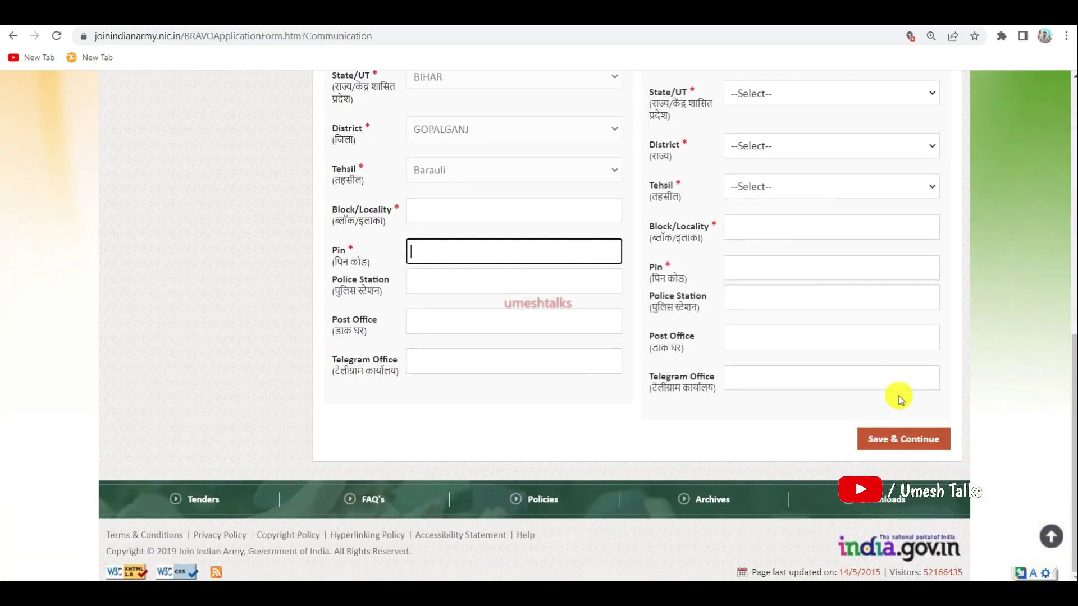
pyautogui.click(902, 443)
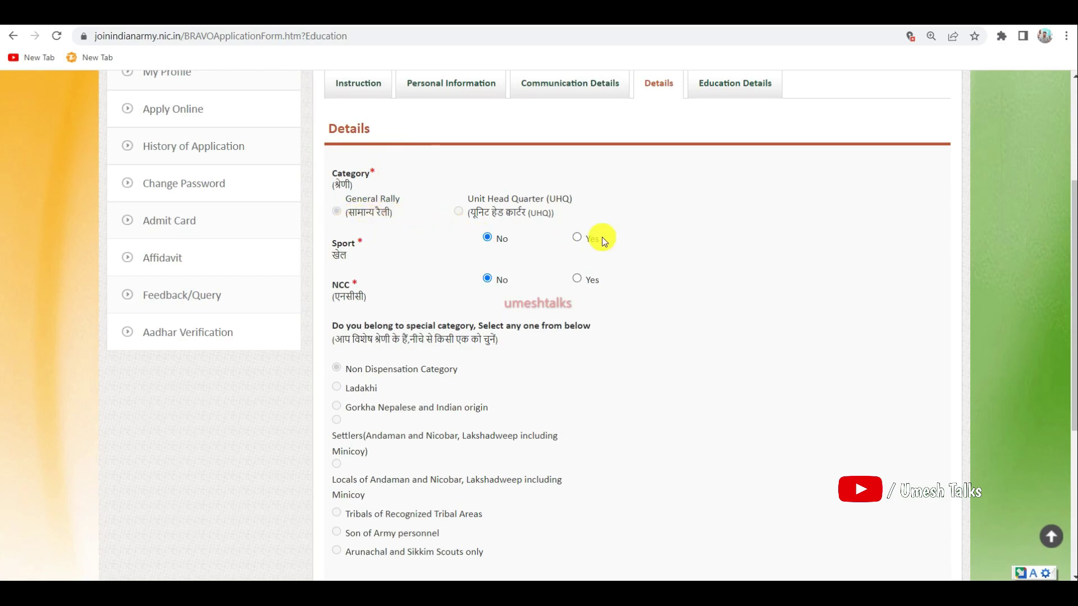
# - Set both Sport and NCC to Yes, and view the available Sports Level options without choosing one
pyautogui.click(577, 238)
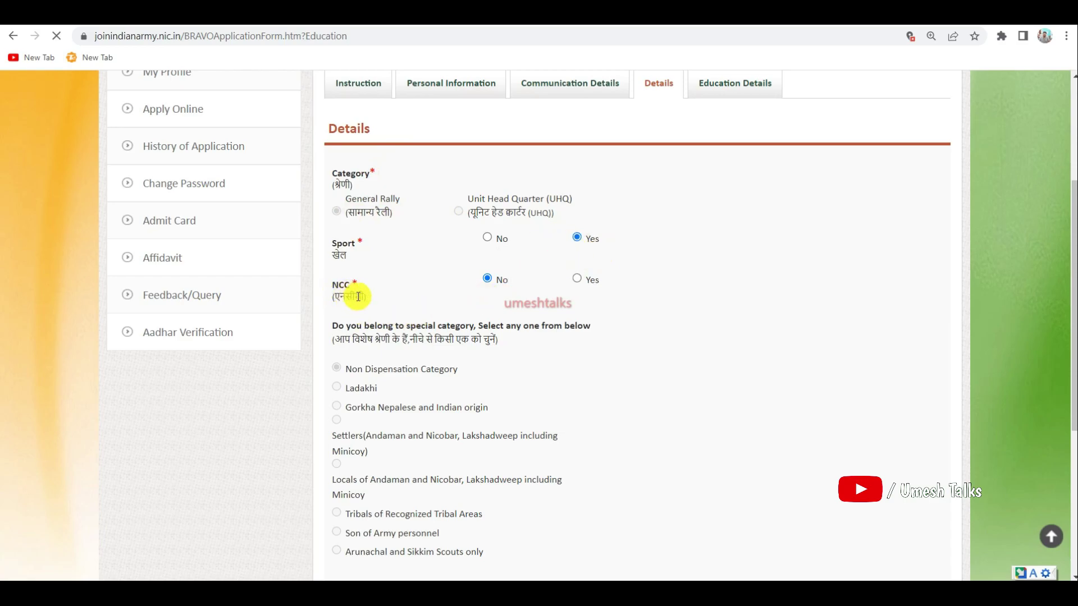
pyautogui.click(577, 279)
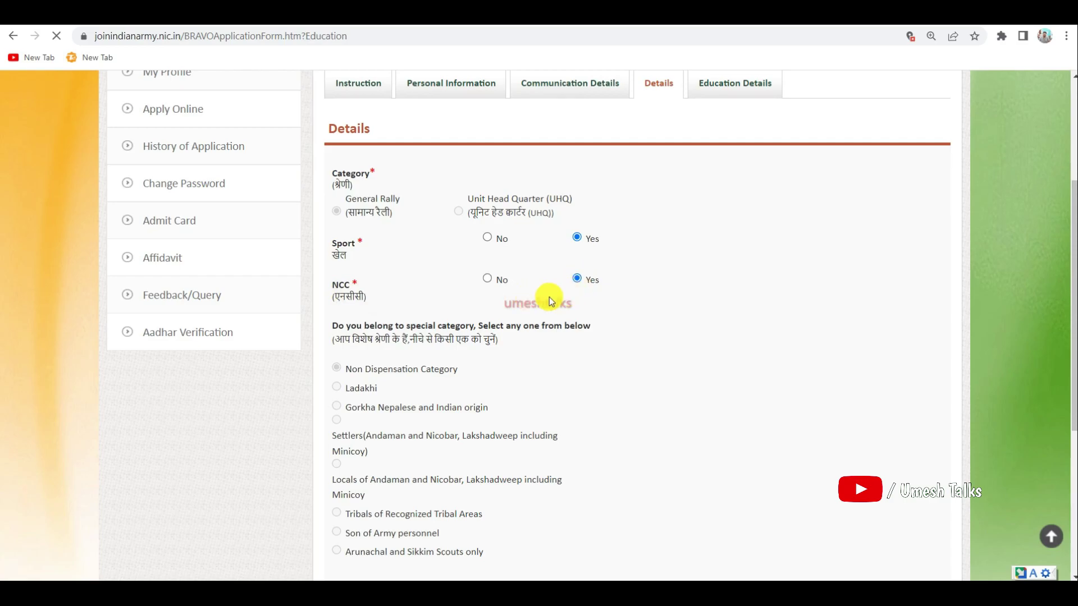
pyautogui.click(569, 171)
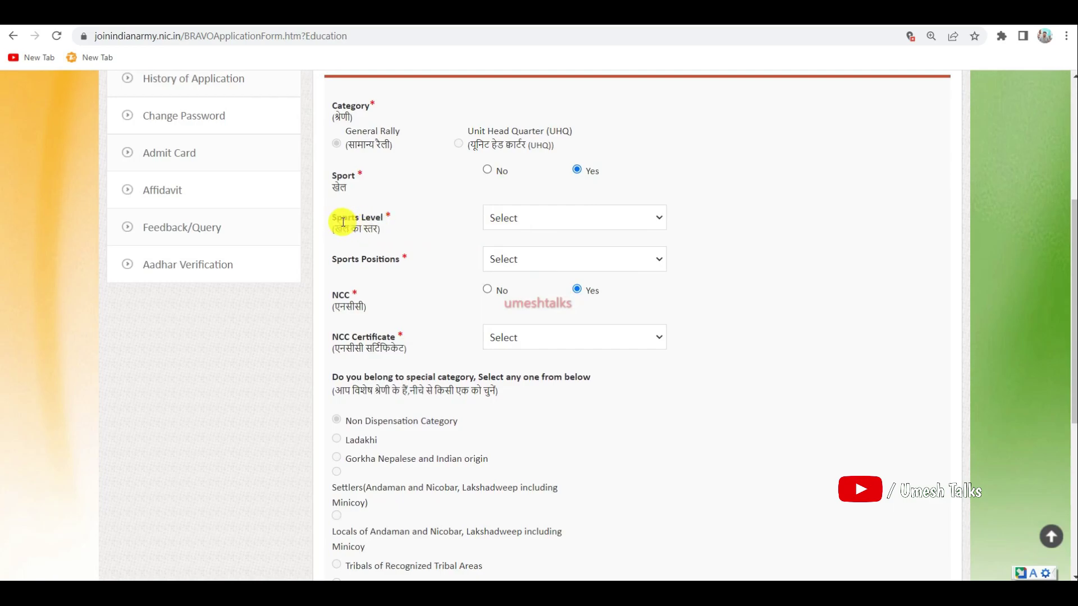
pyautogui.click(484, 222)
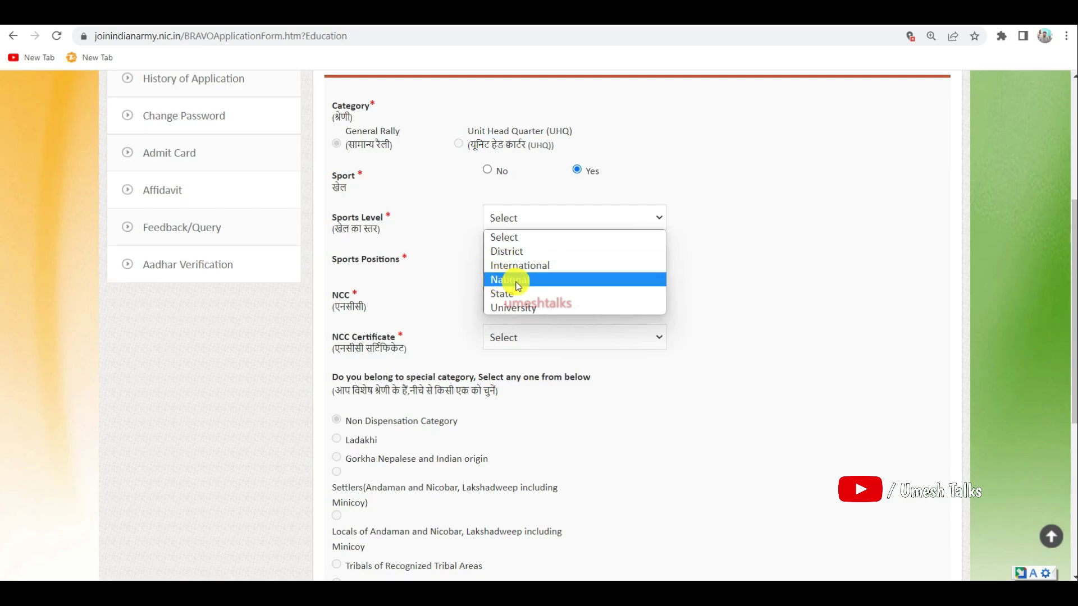
pyautogui.click(460, 262)
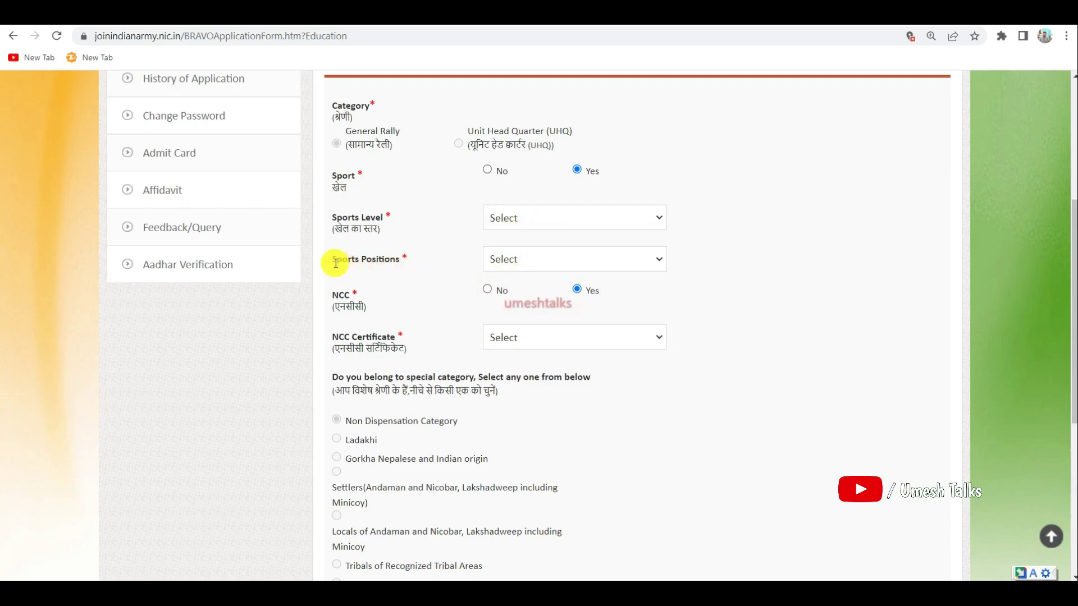
# - View the available Sports Positions options without choosing one, and set Sport to No
pyautogui.click(513, 261)
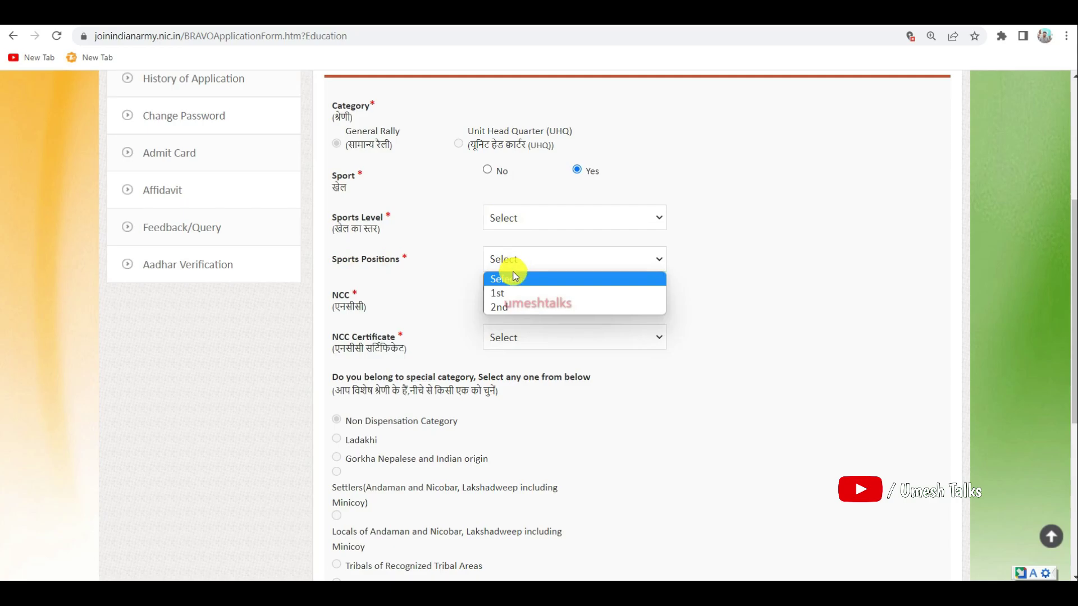
pyautogui.click(448, 265)
pyautogui.click(488, 170)
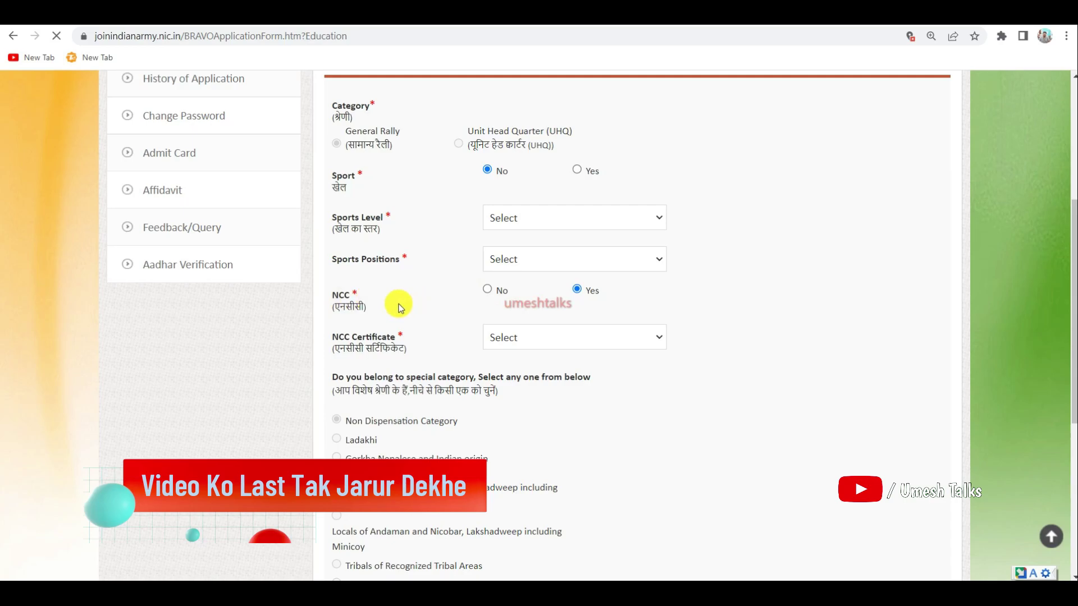
# - View the available NCC Certificate options without choosing one, and set NCC to No
pyautogui.click(577, 290)
pyautogui.click(534, 337)
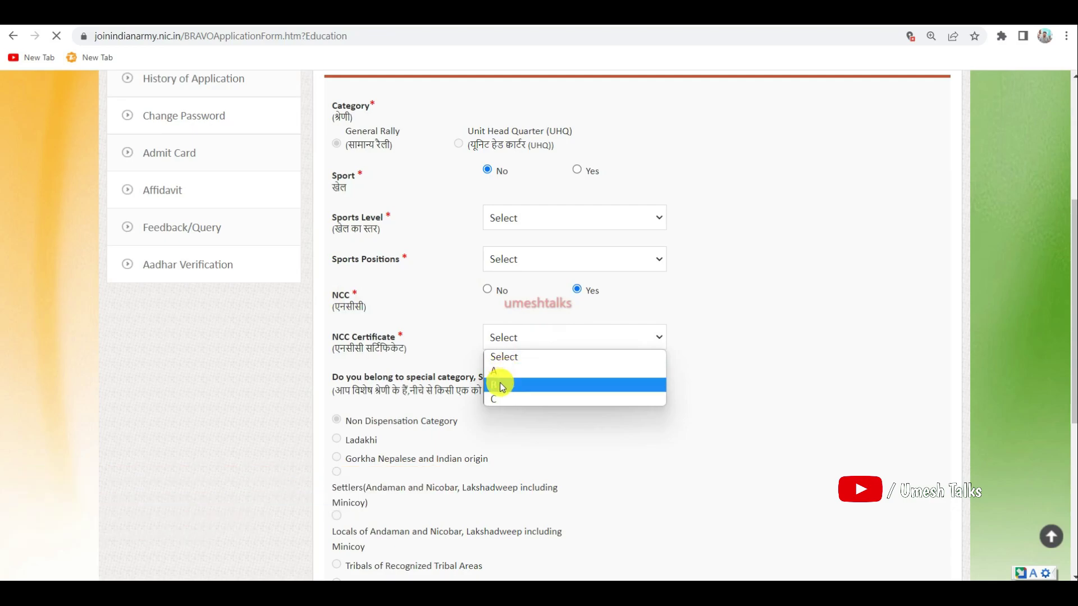
pyautogui.click(460, 347)
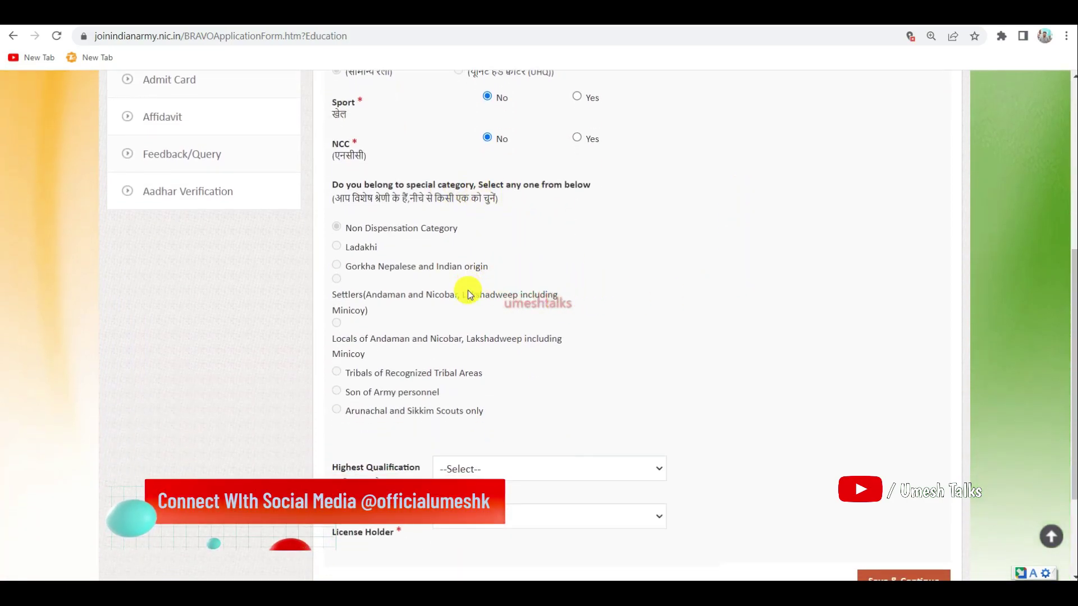
# - Set the highest qualification to 12th and valid LMV driving license holder to No, and save to continue to Education Details
pyautogui.scroll(-3, 472, 297)
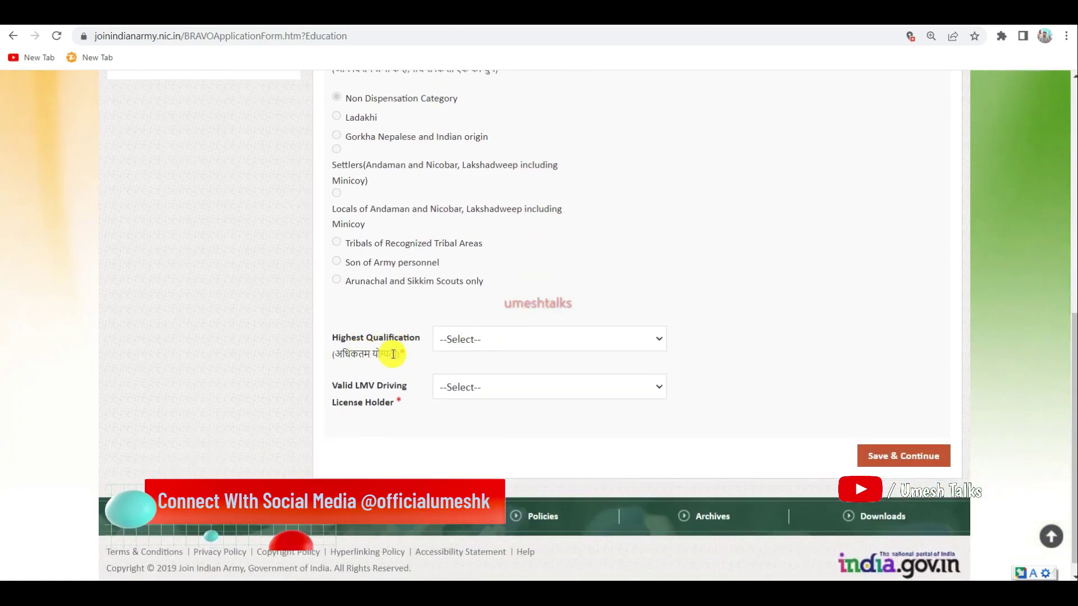
pyautogui.click(475, 339)
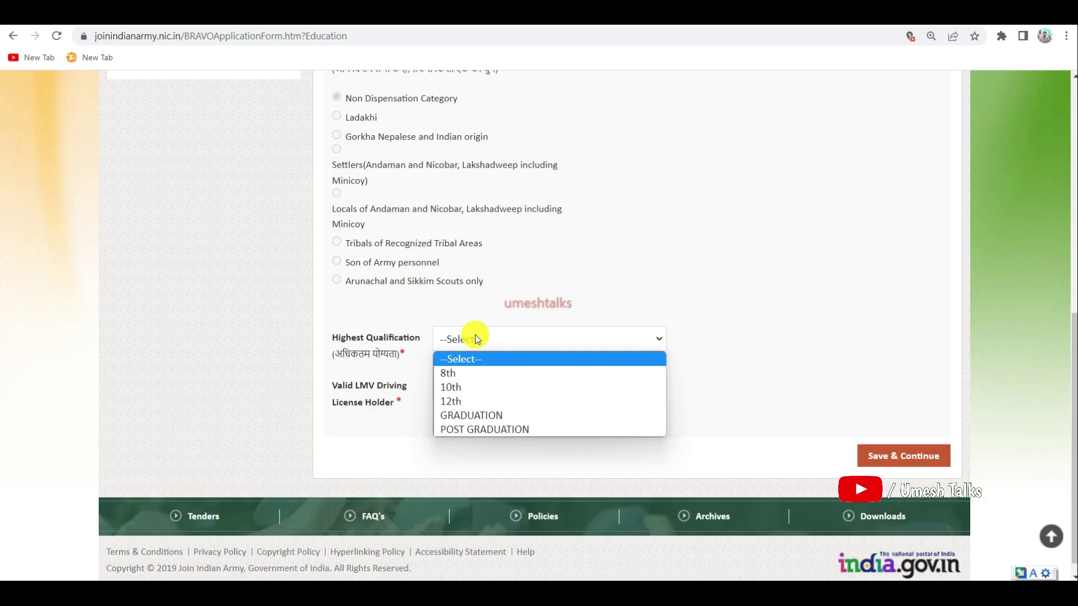
pyautogui.click(458, 402)
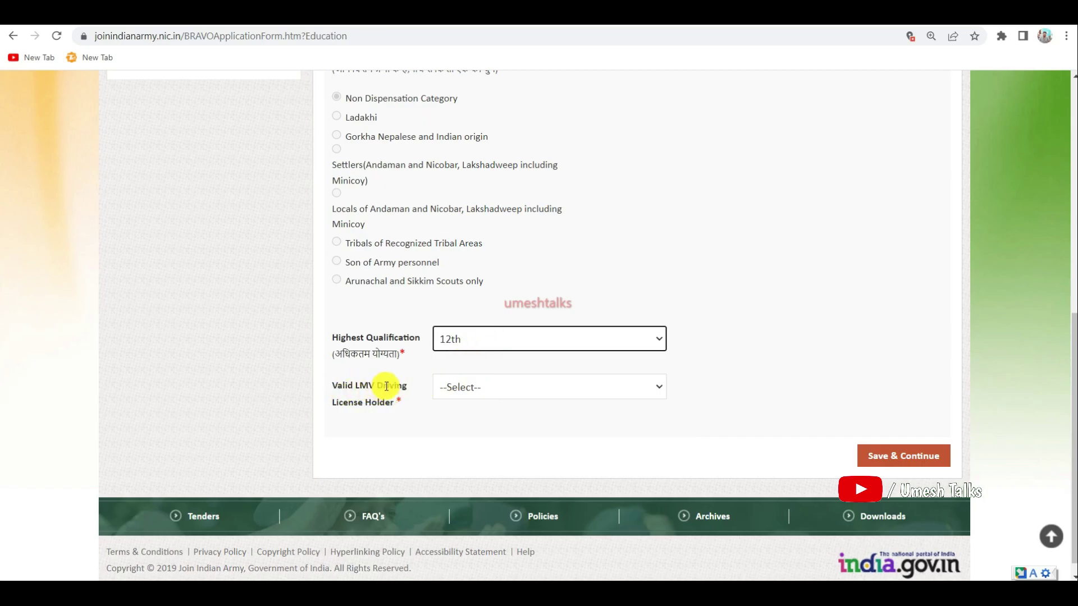
pyautogui.click(457, 389)
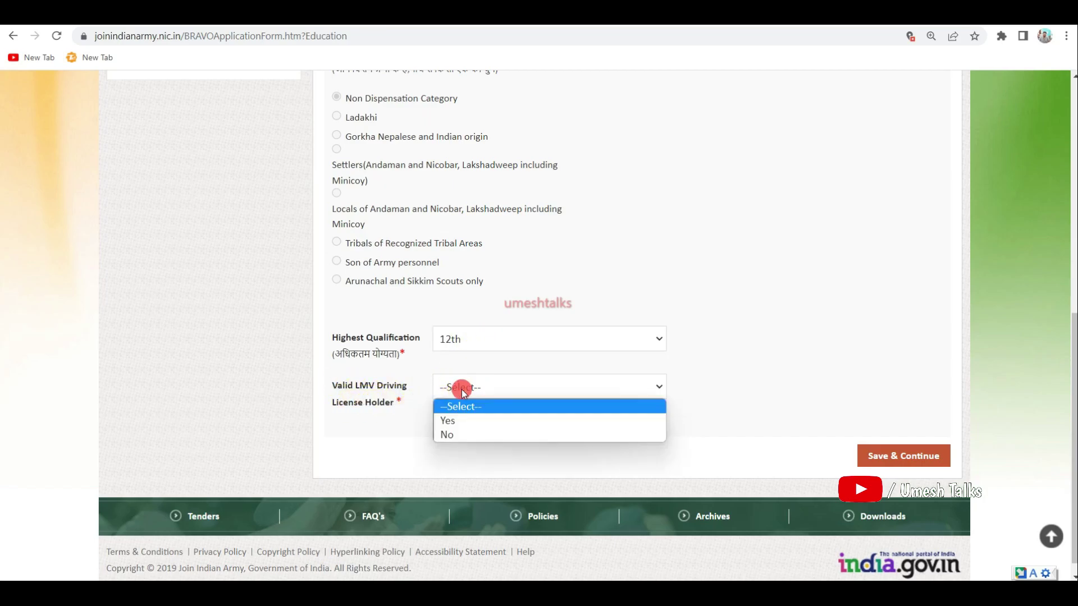
pyautogui.click(456, 434)
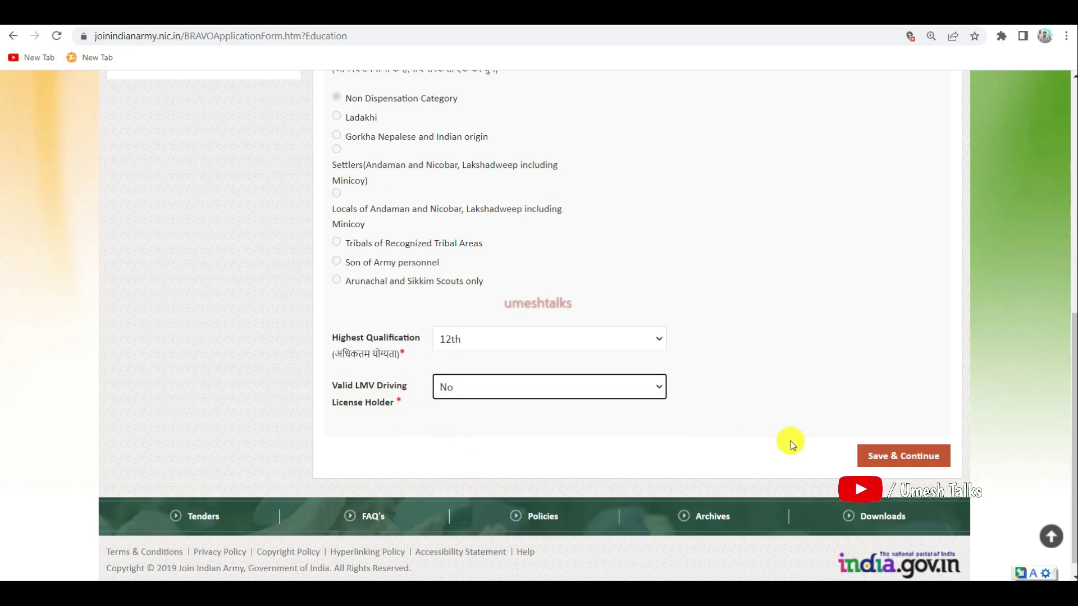
pyautogui.click(888, 460)
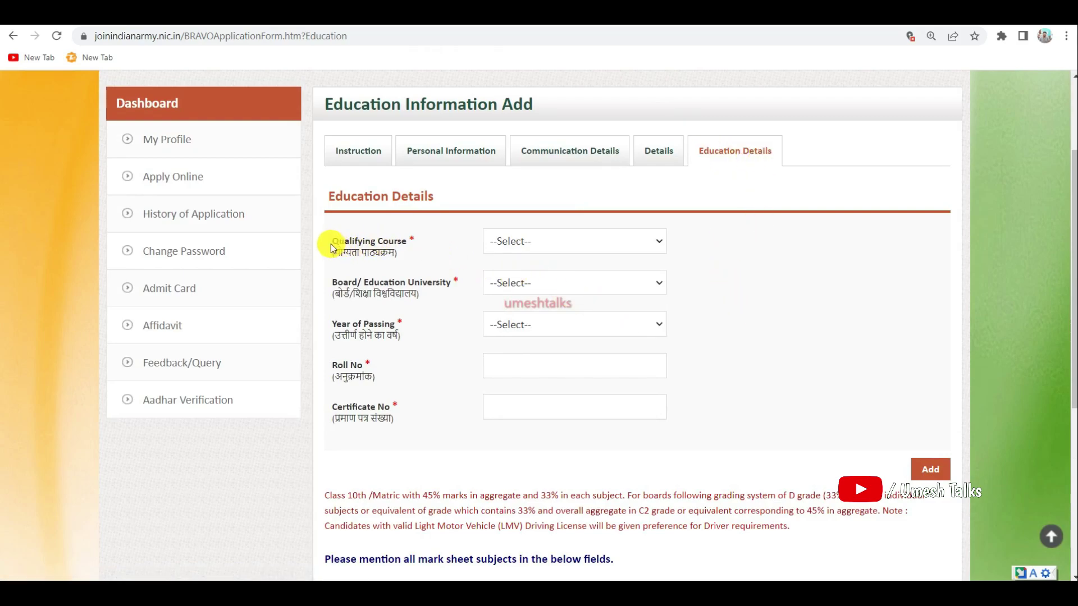
# - Set the qualifying course to 10th, the board to STATE BOARD and the year of passing to 2018
pyautogui.click(521, 243)
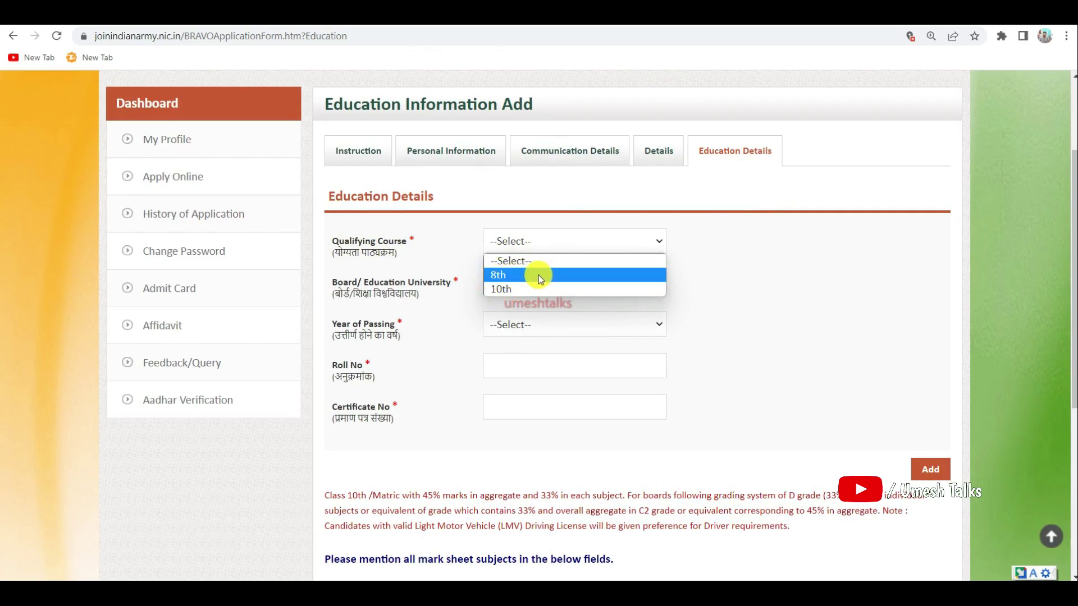
pyautogui.click(507, 291)
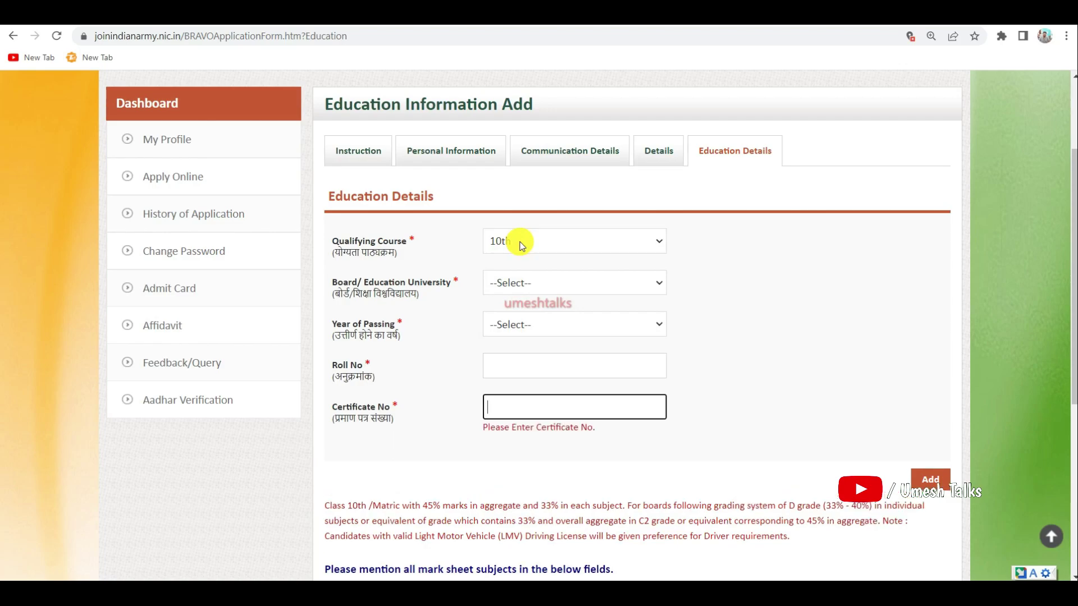
pyautogui.click(521, 241)
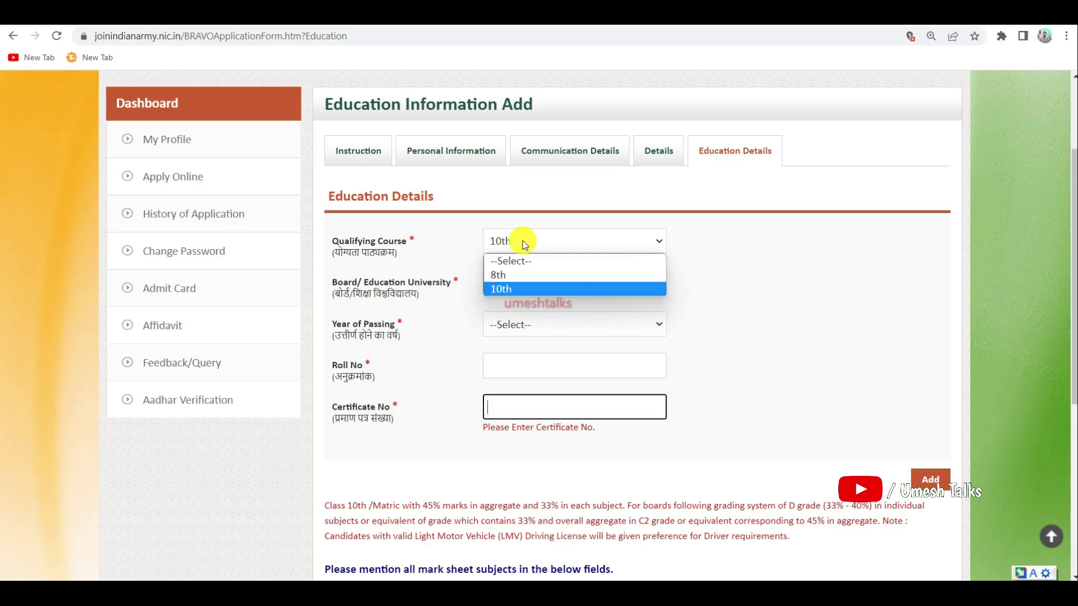
pyautogui.click(521, 295)
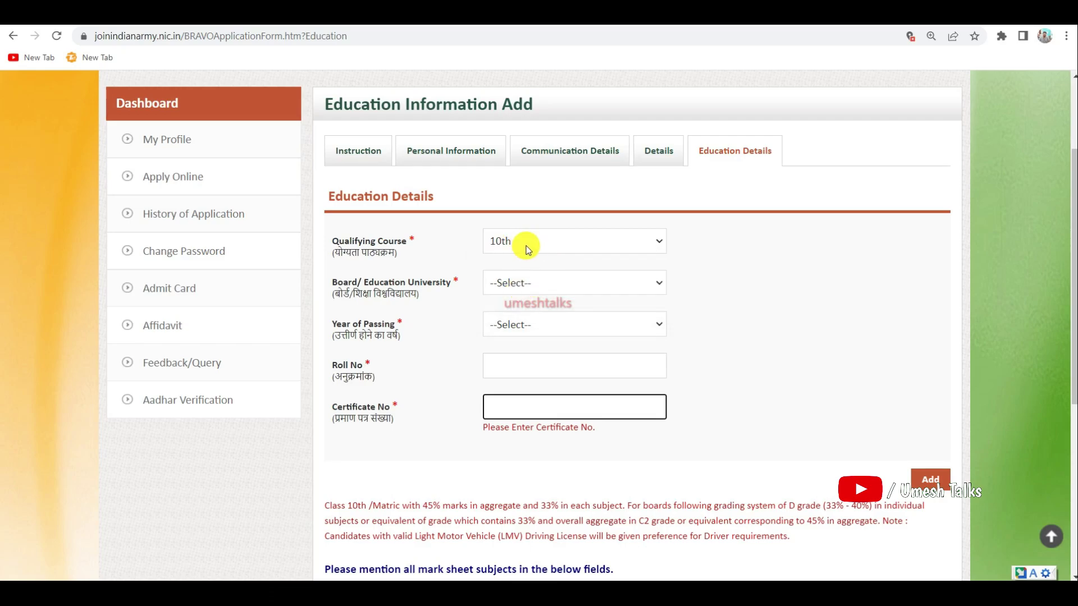
pyautogui.click(536, 280)
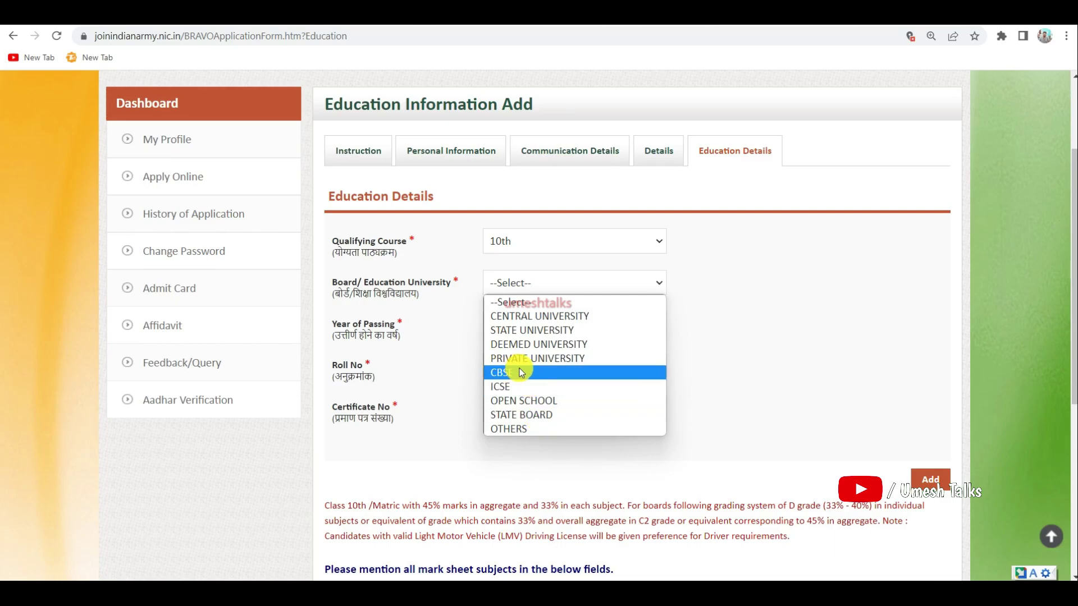
pyautogui.click(537, 416)
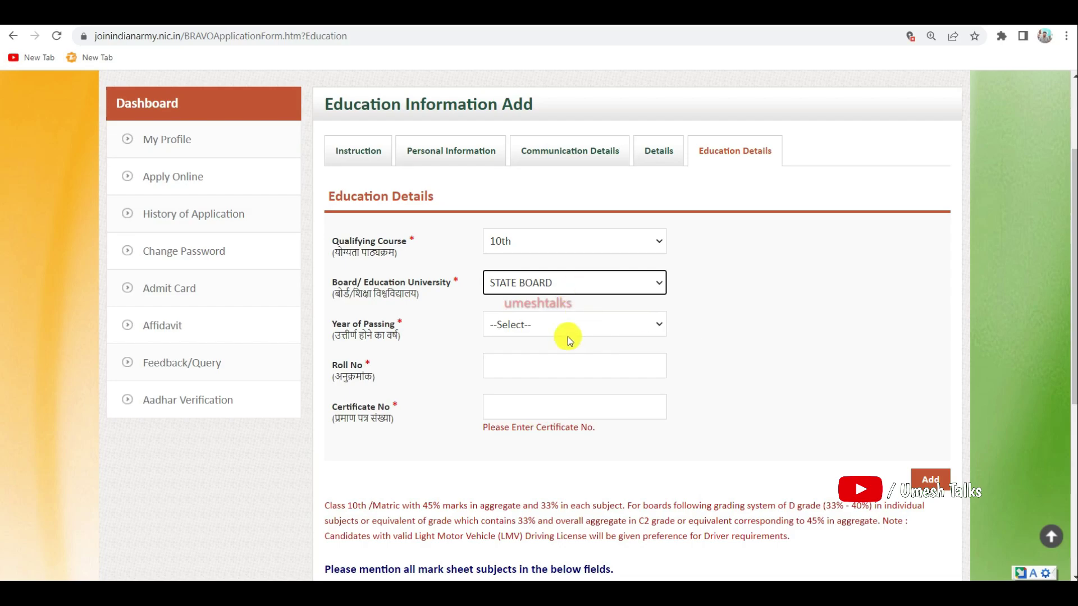
pyautogui.click(538, 327)
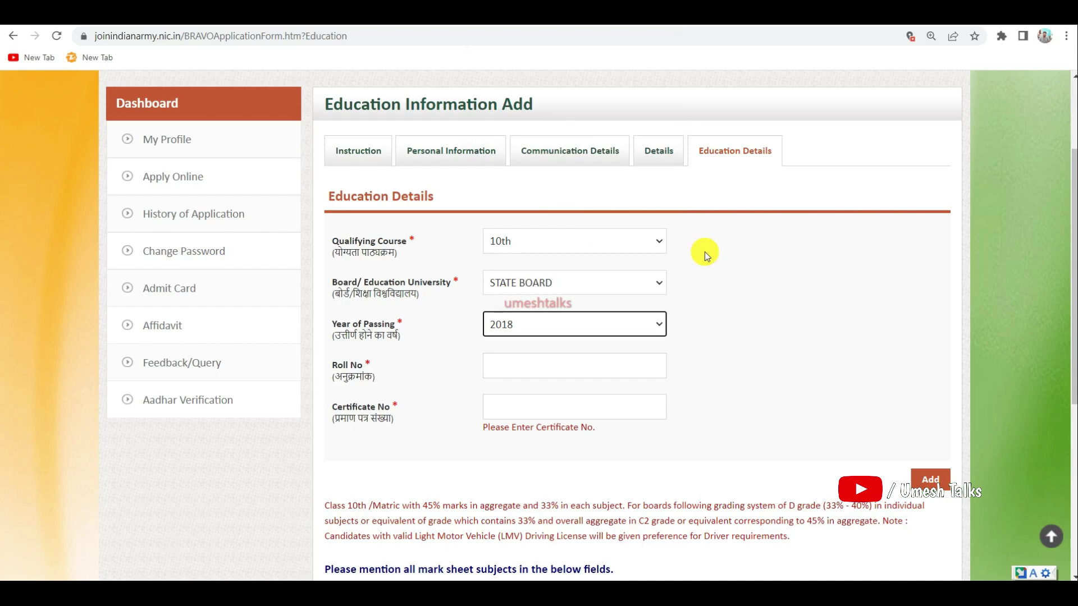
# - Enter the roll number and certificate number, and add the 10th education record
pyautogui.scroll(-1, 673, 312)
pyautogui.click(504, 298)
pyautogui.click(523, 339)
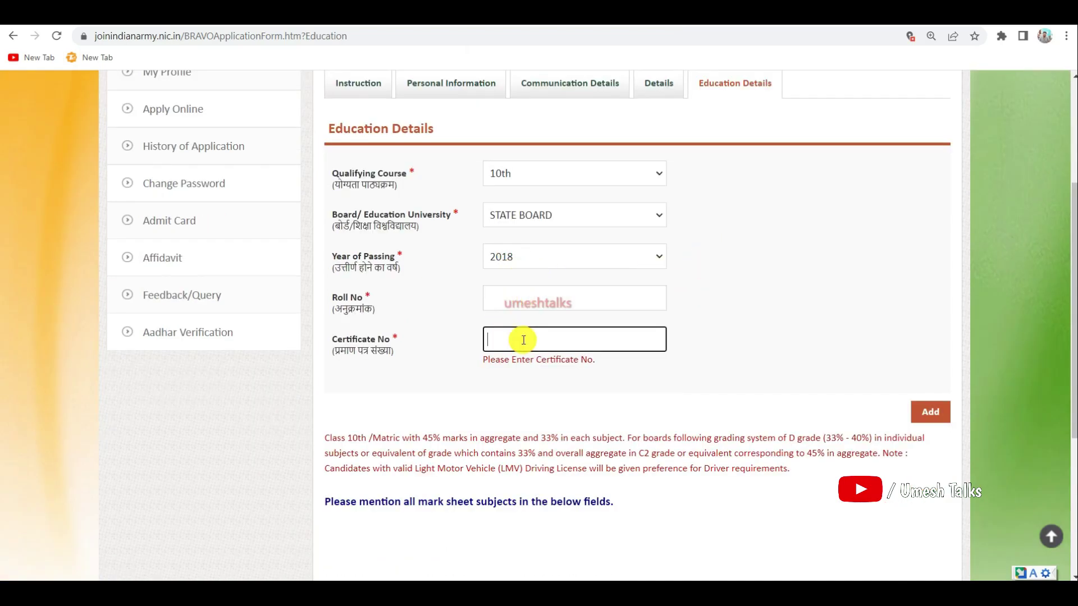
pyautogui.click(505, 292)
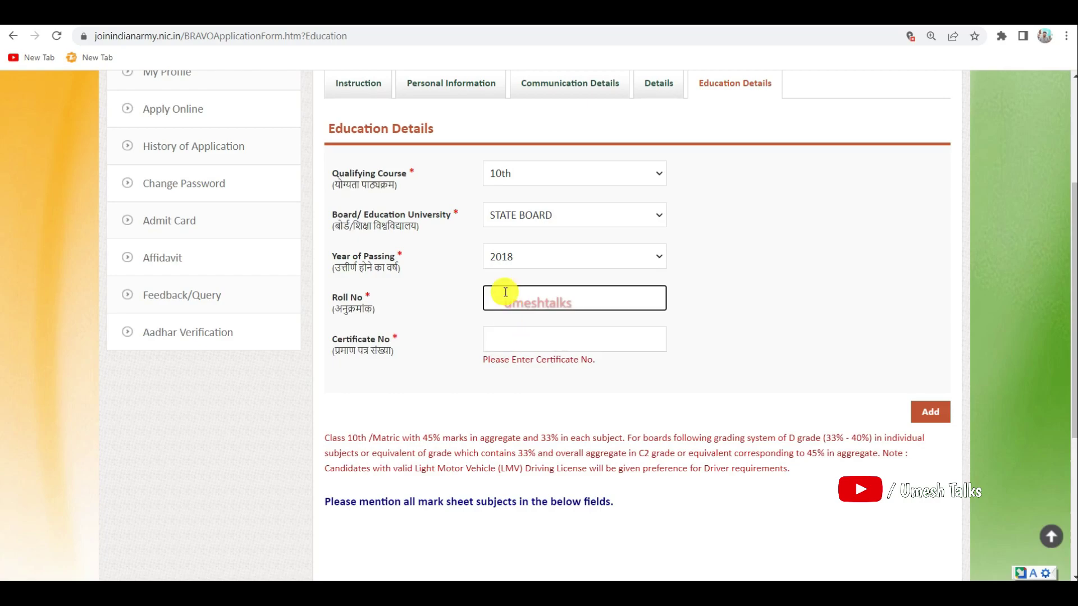
pyautogui.click(504, 337)
pyautogui.click(506, 295)
pyautogui.click(512, 338)
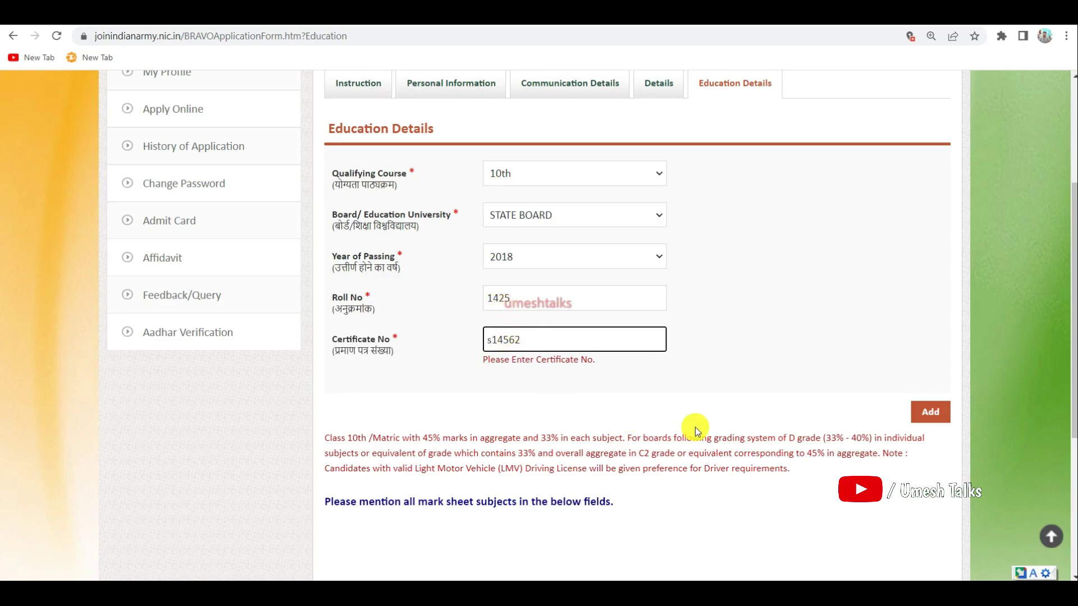
pyautogui.click(934, 415)
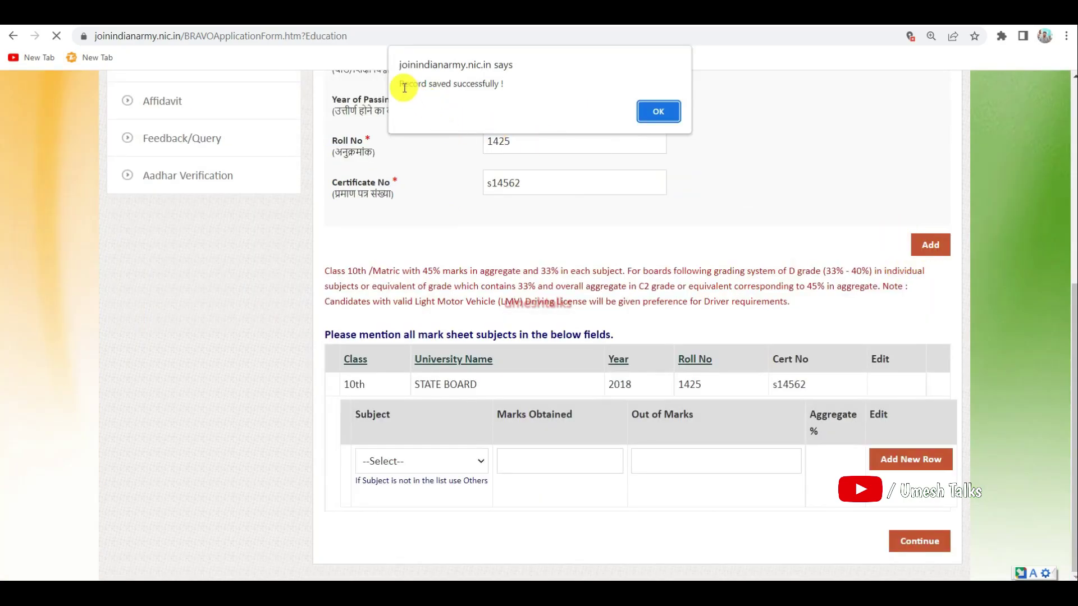
pyautogui.click(651, 110)
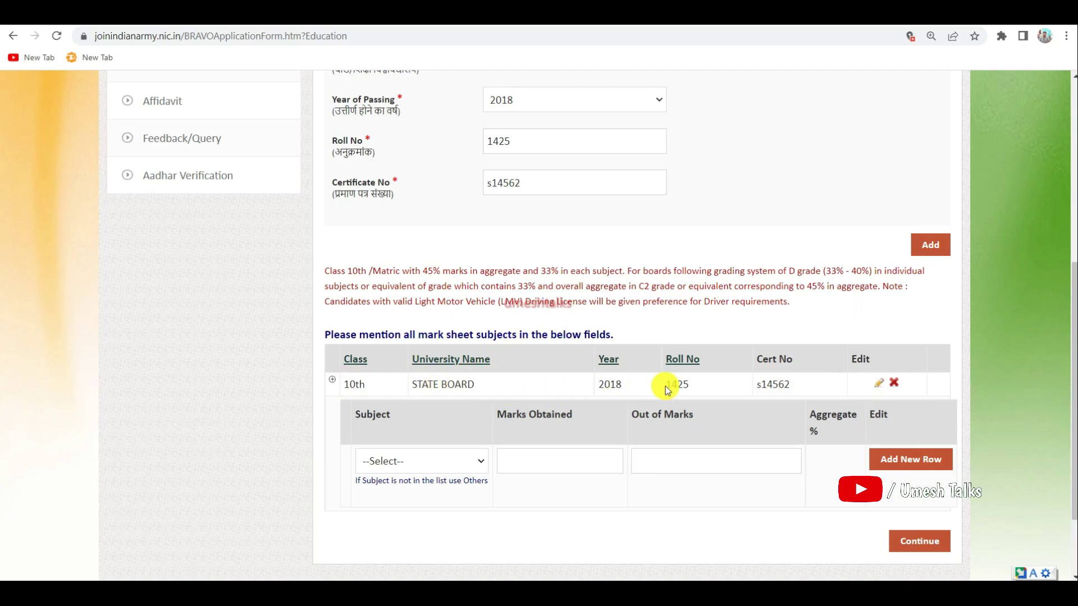
# - Look over the saved 10th education record and check the Qualifying Course choice above it
pyautogui.scroll(1, 638, 283)
pyautogui.scroll(-1, 683, 357)
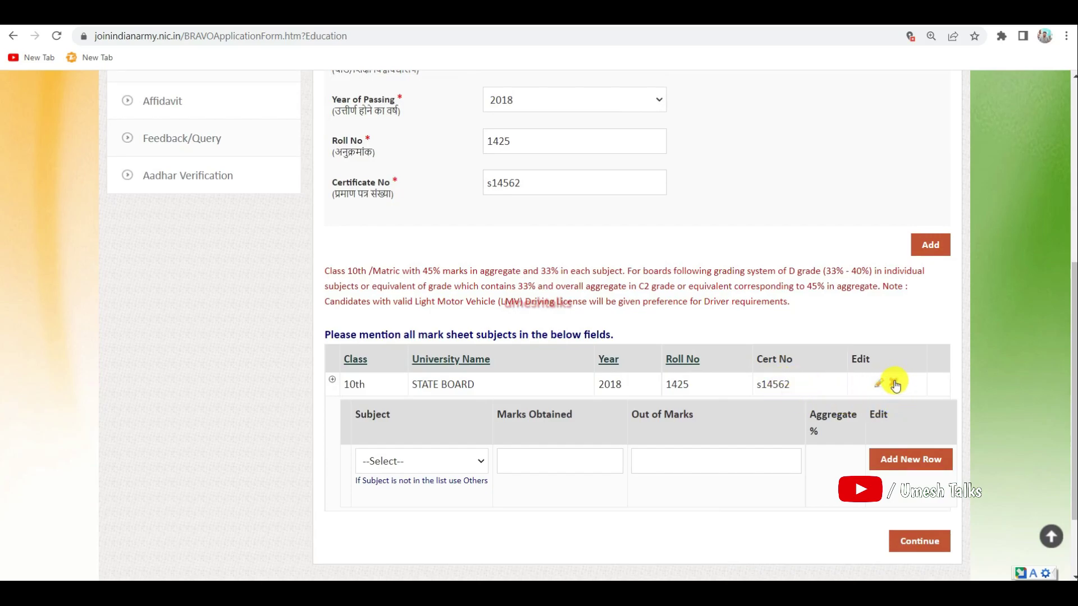
pyautogui.scroll(4, 751, 385)
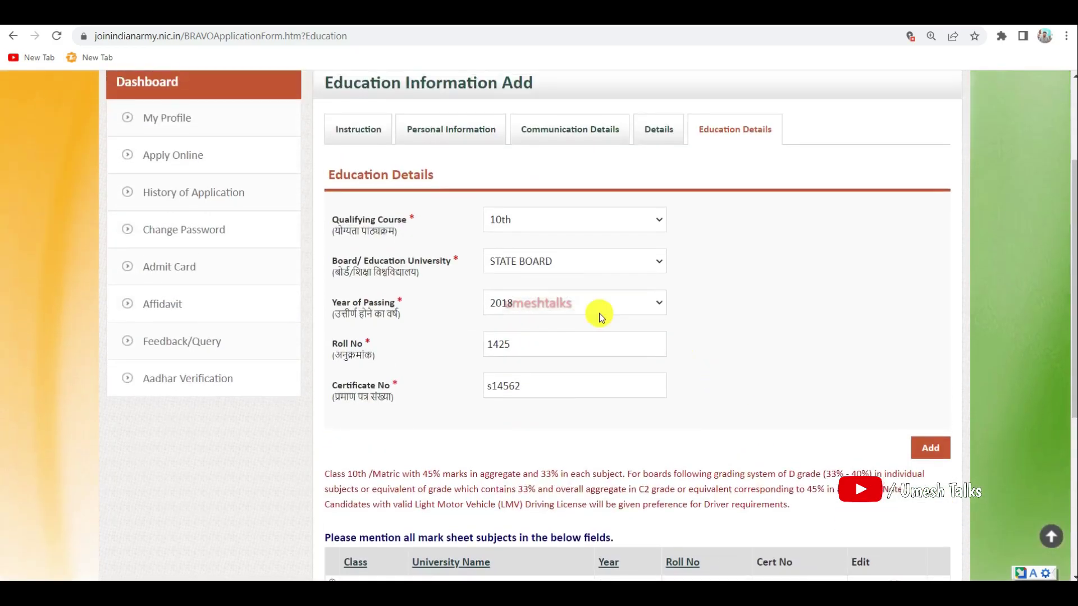
pyautogui.click(517, 221)
pyautogui.click(747, 266)
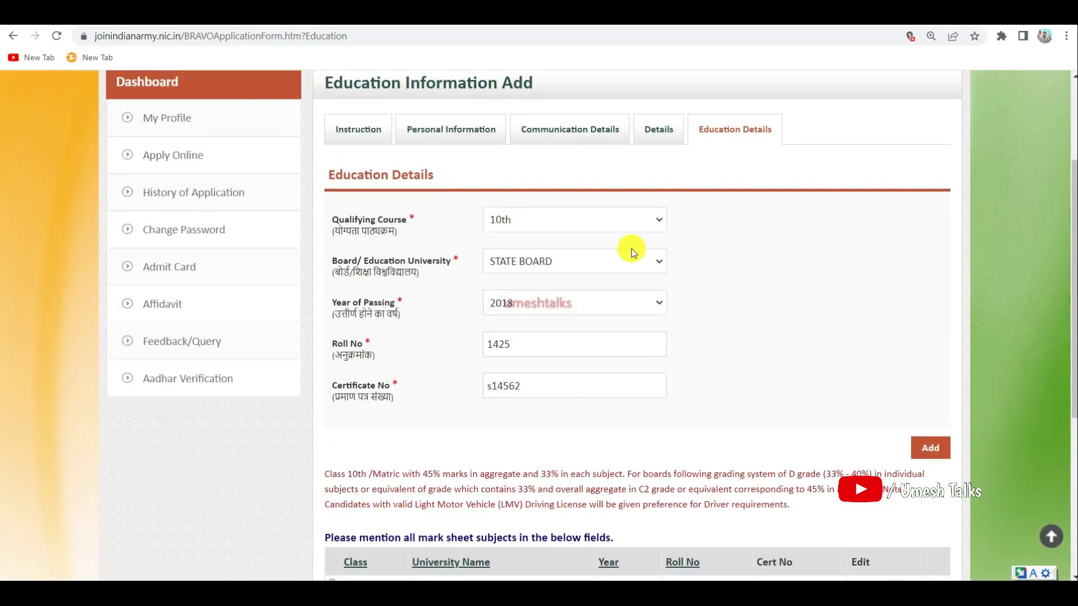
pyautogui.scroll(-5, 752, 365)
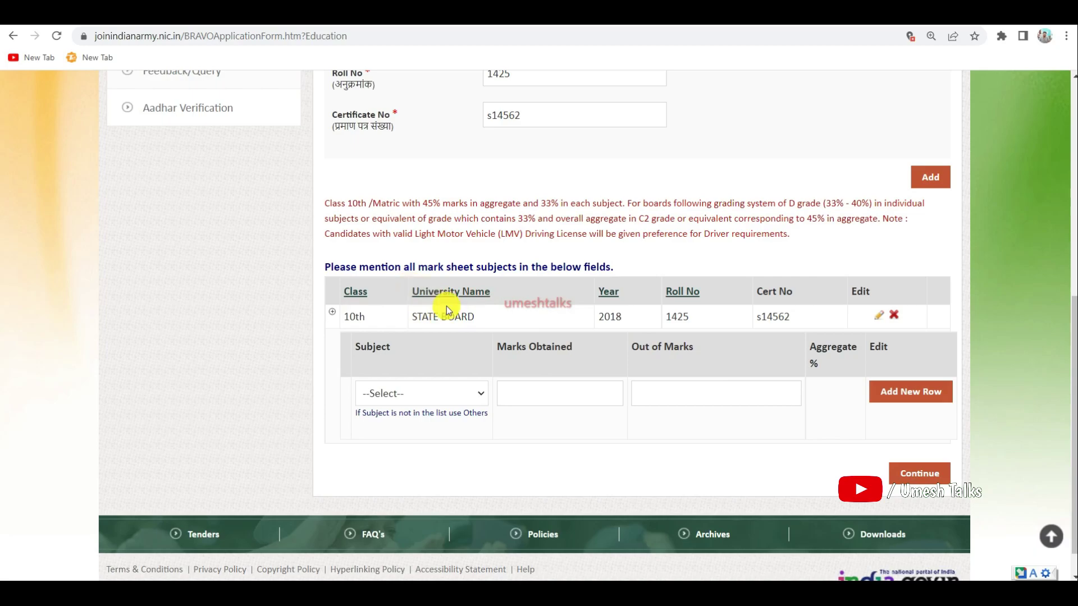
# - Highlight the 45% aggregate marks and 33% per-subject requirements in the Class 10th eligibility note
pyautogui.click(424, 203)
pyautogui.moveTo(423, 203); pyautogui.dragTo(470, 203)
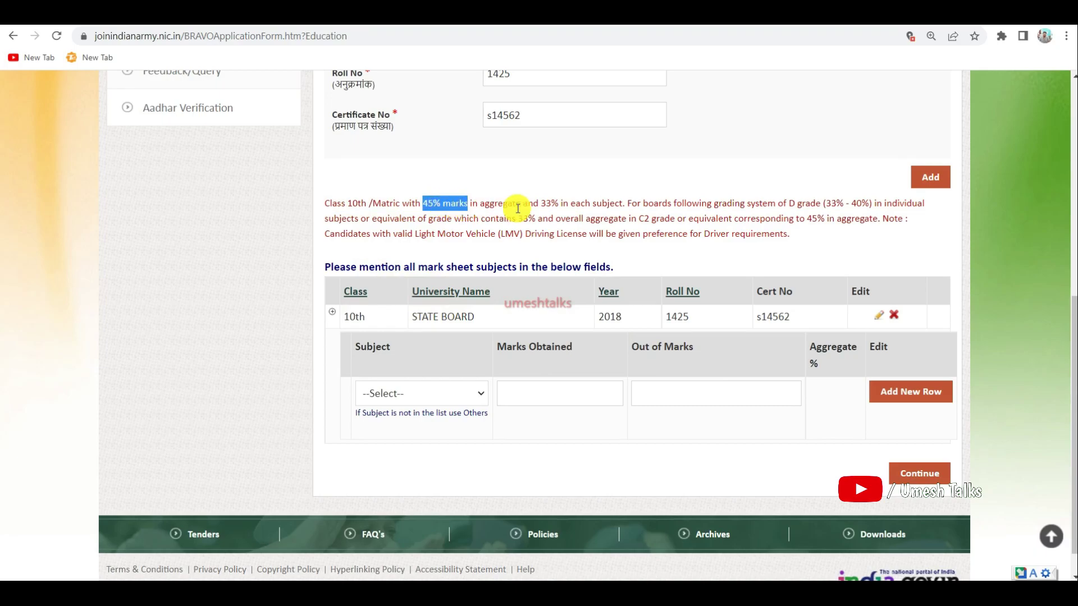
pyautogui.click(547, 203)
pyautogui.moveTo(547, 204); pyautogui.dragTo(573, 204)
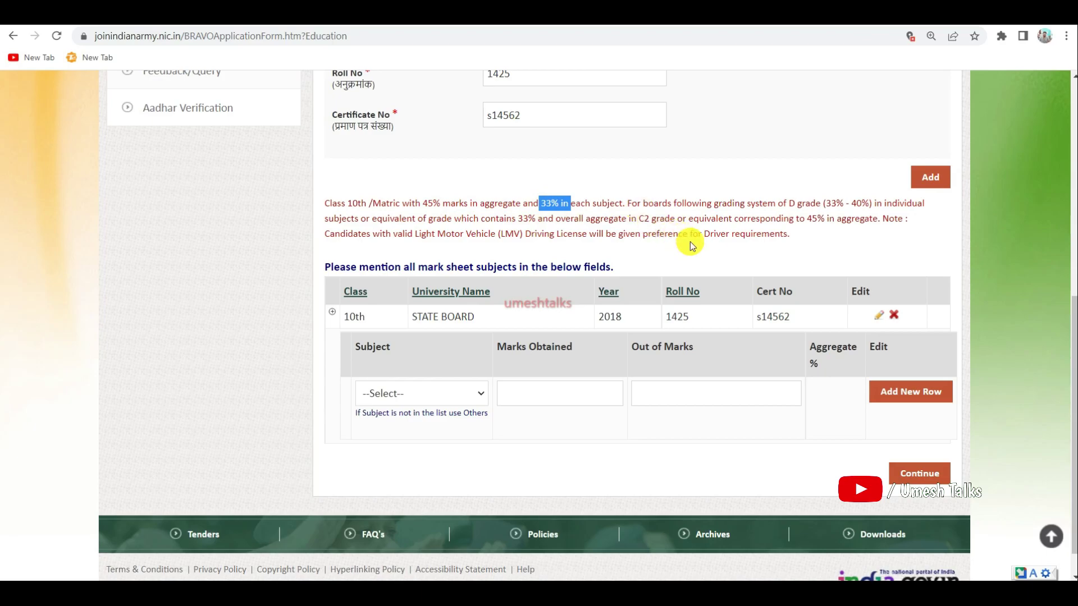
# - Add a mark sheet row for Hindi with 60 marks obtained out of 100
pyautogui.click(412, 392)
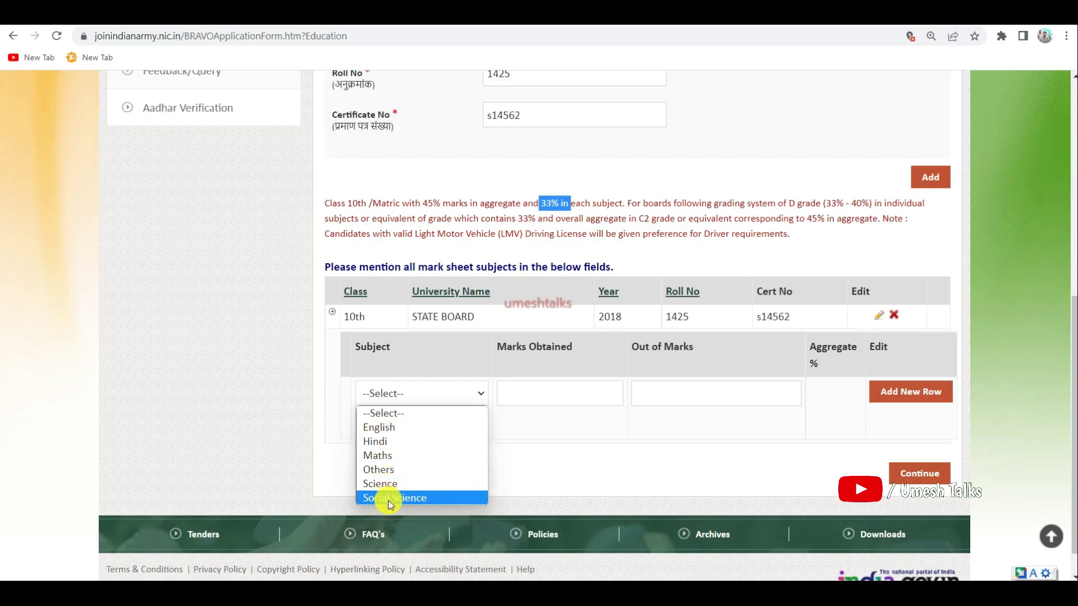
pyautogui.click(384, 441)
pyautogui.click(526, 389)
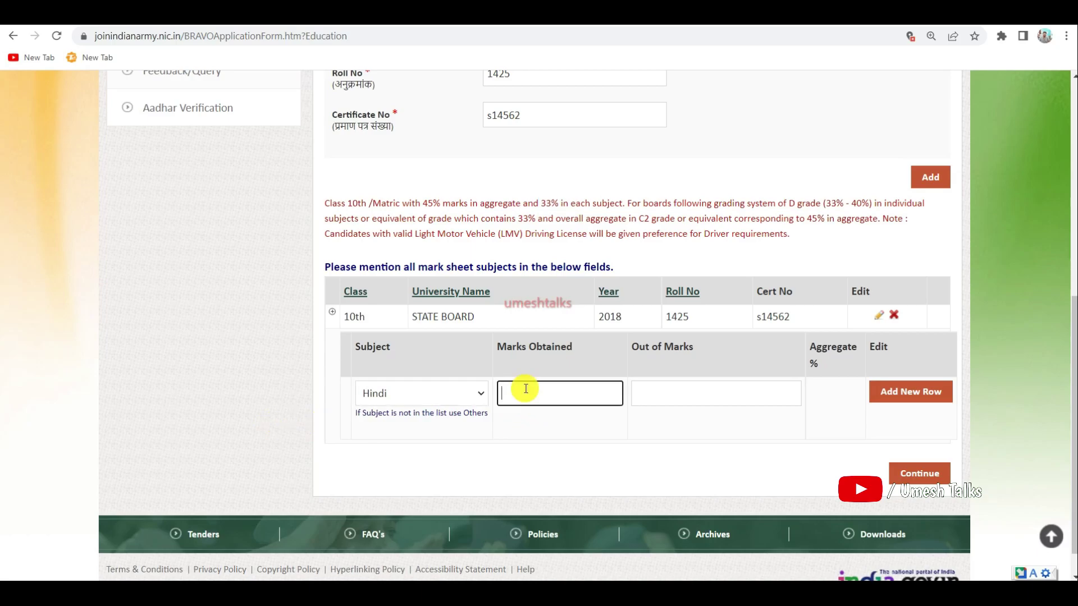
pyautogui.click(655, 386)
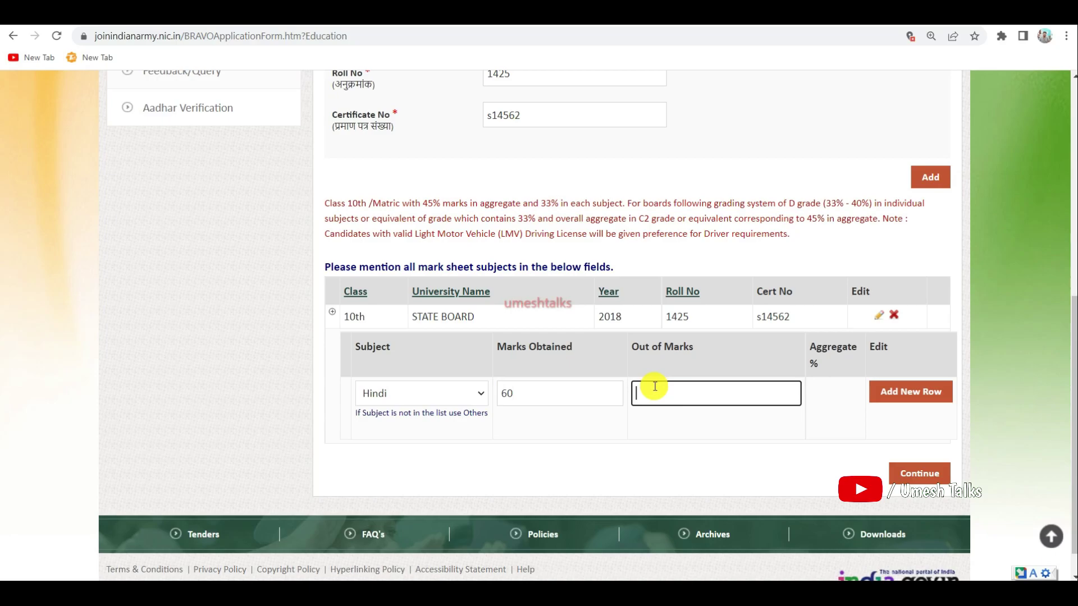
pyautogui.click(833, 394)
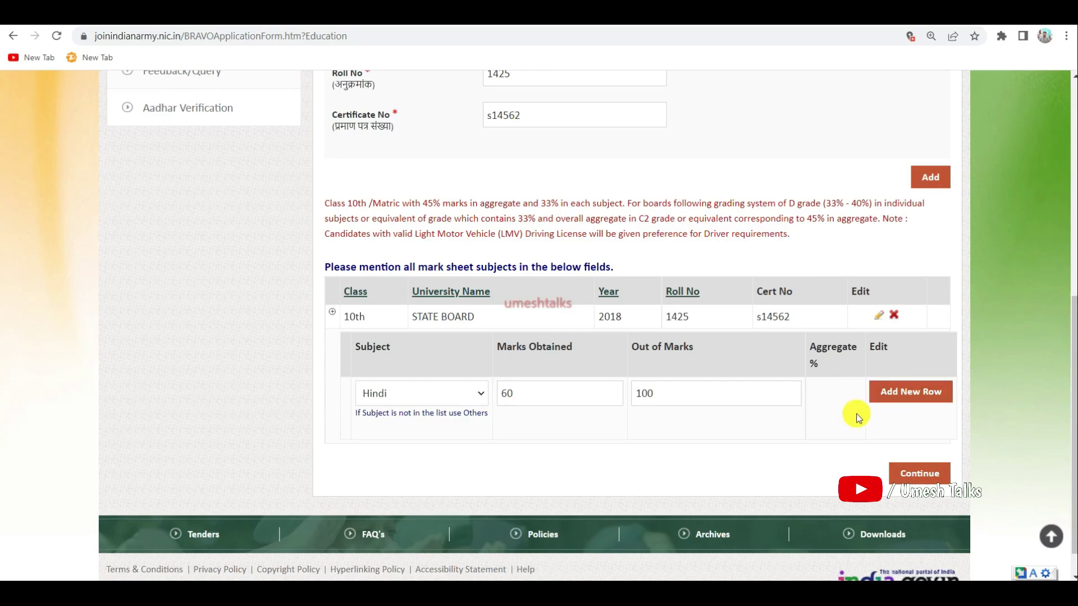
pyautogui.click(910, 392)
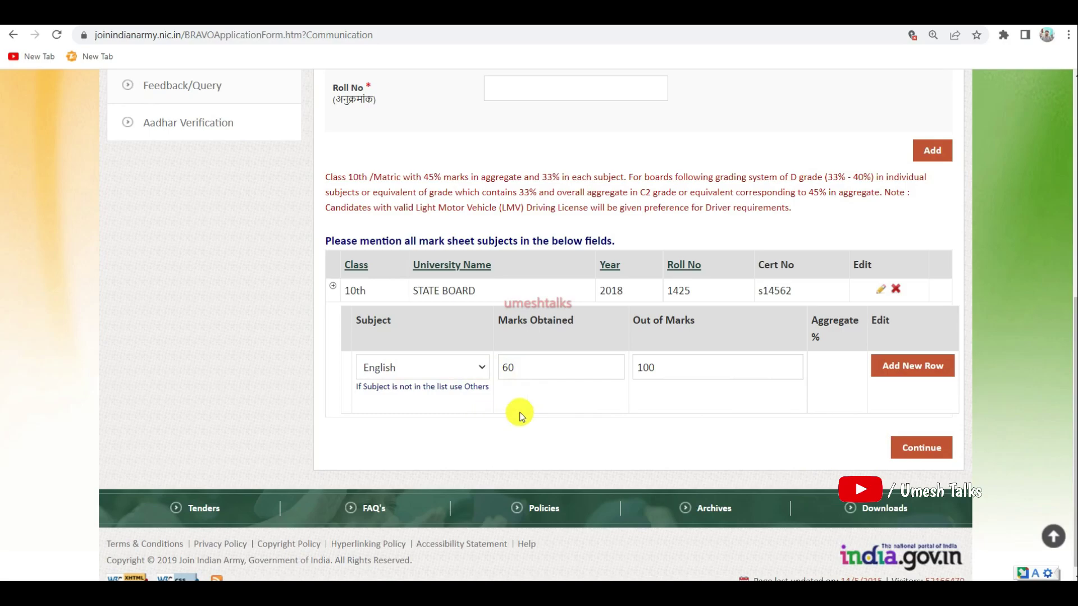
# - Change the subject in the 10th mark sheet row to Others, and try to continue to the next section of the application
pyautogui.click(700, 372)
pyautogui.click(820, 367)
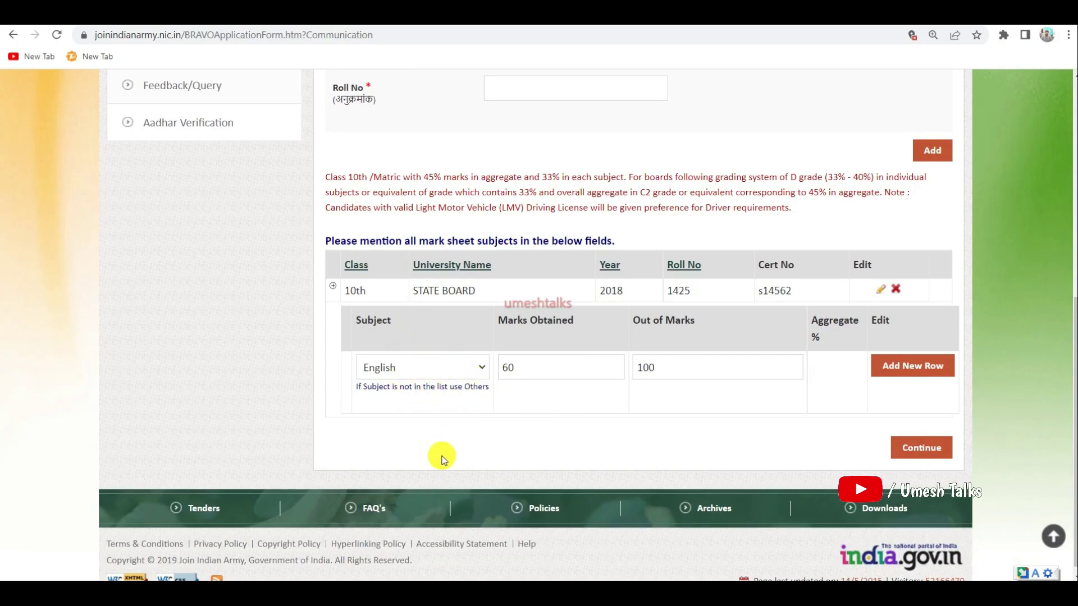
pyautogui.click(419, 366)
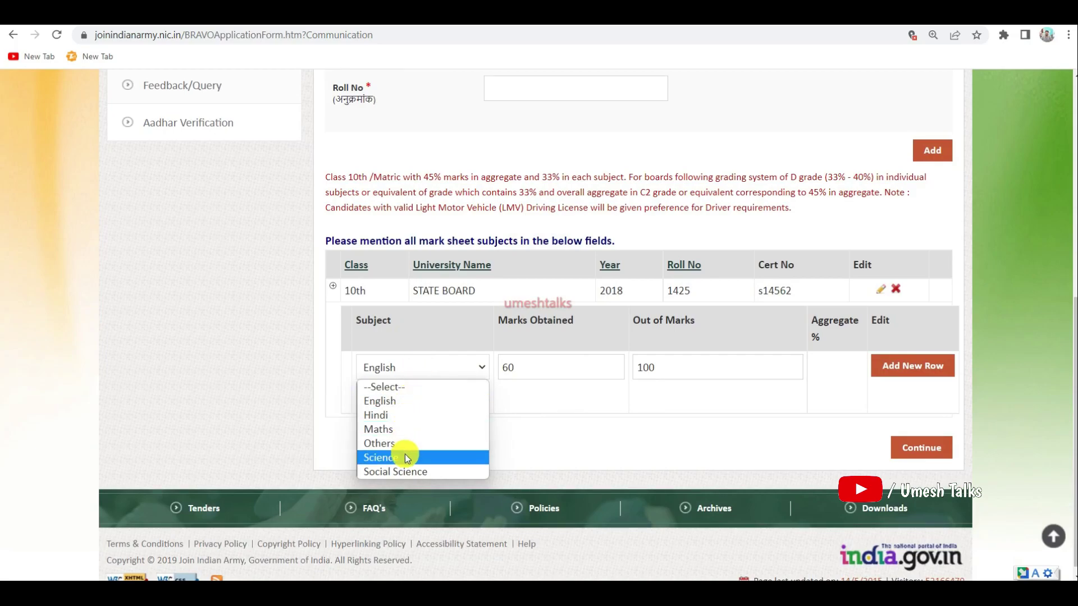
pyautogui.click(386, 444)
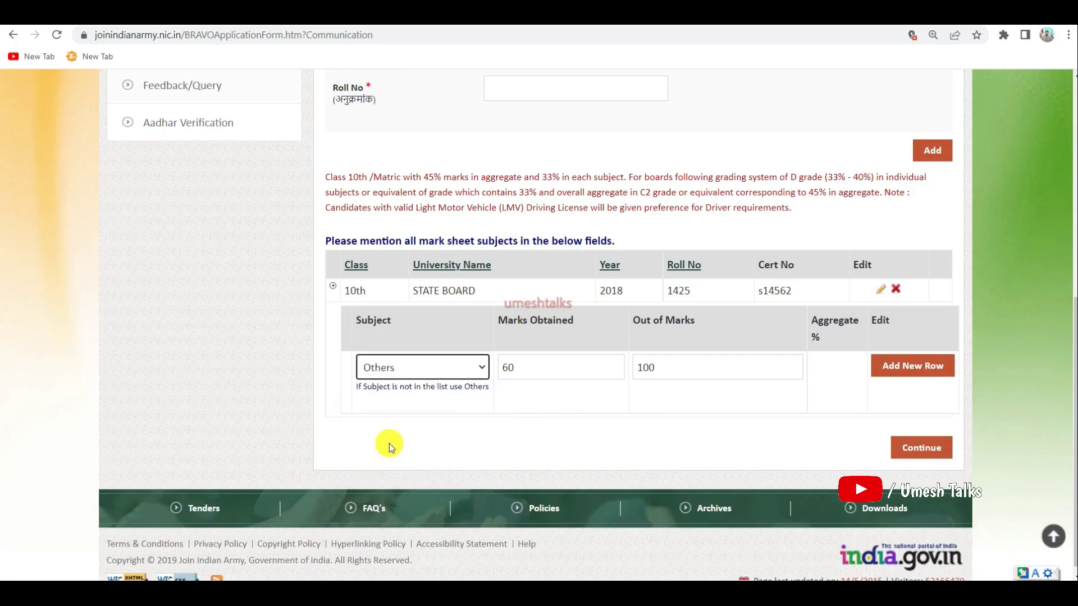
pyautogui.click(711, 368)
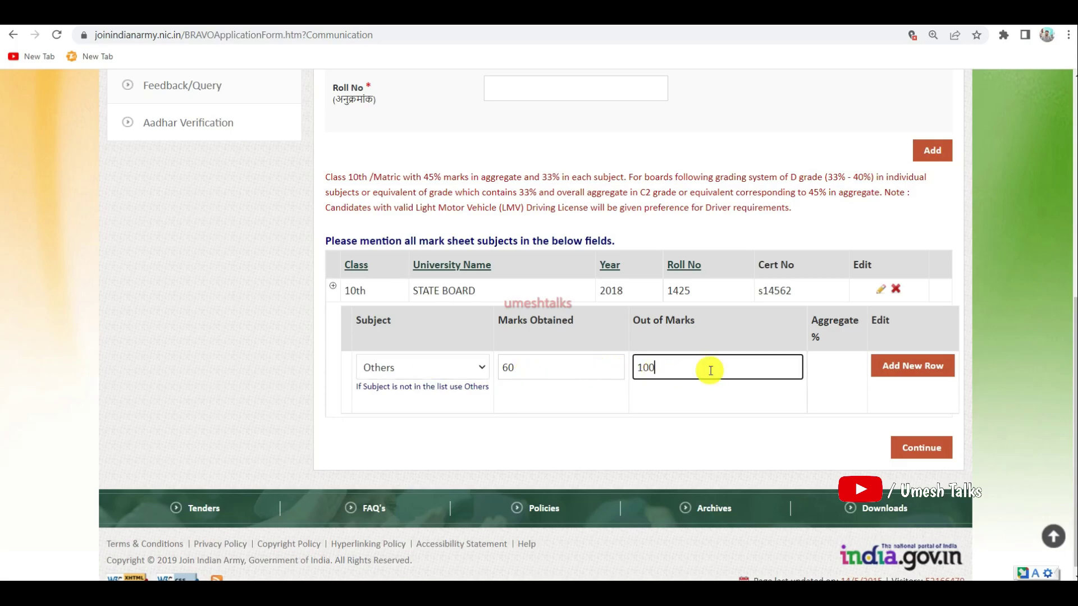
pyautogui.click(800, 422)
pyautogui.scroll(-1, 800, 422)
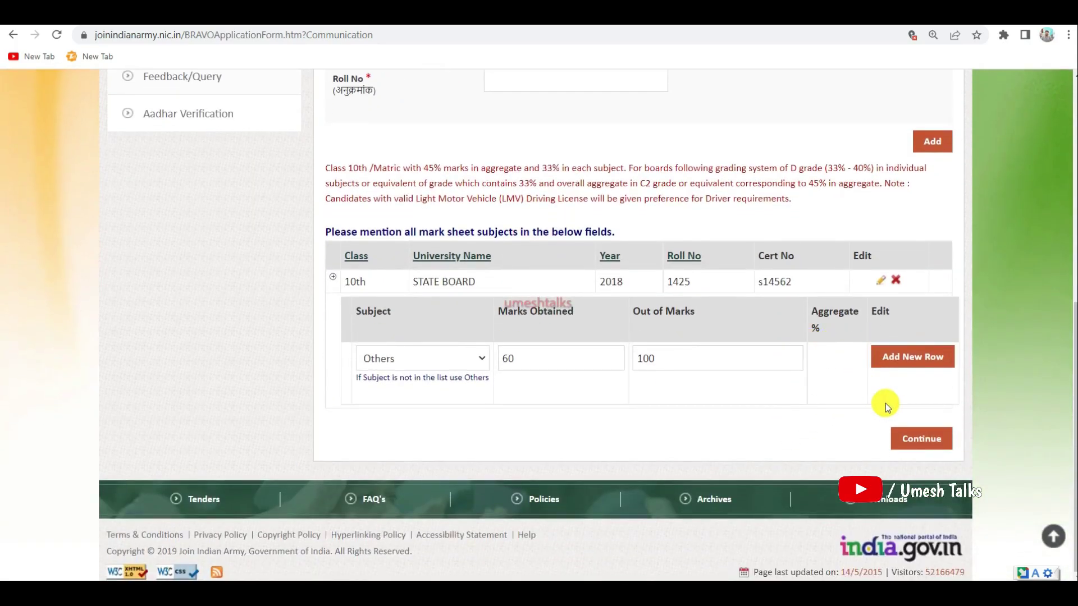
pyautogui.click(919, 441)
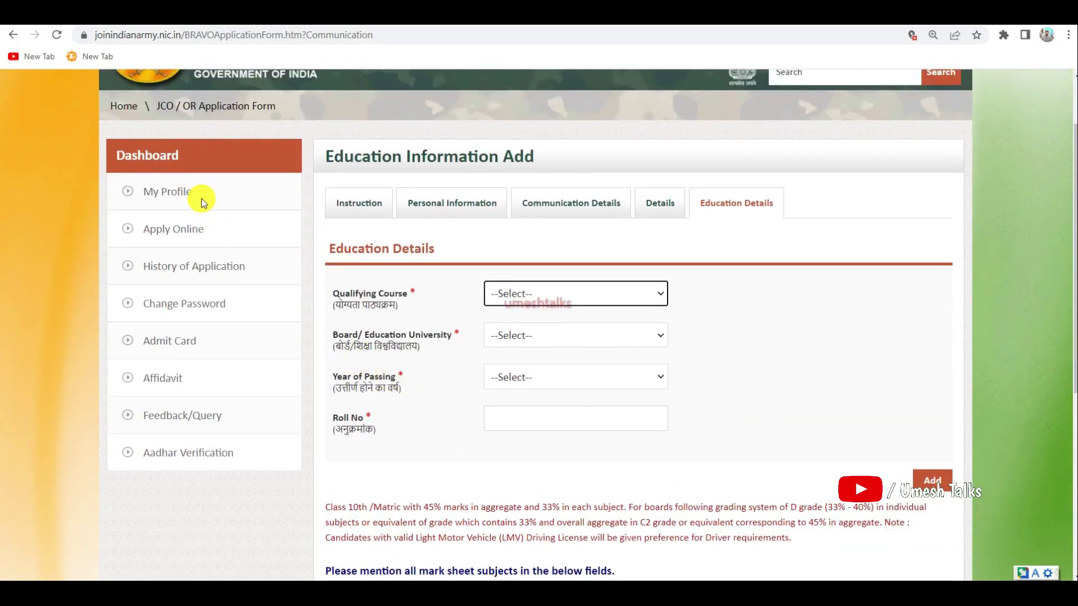
pyautogui.click(892, 571)
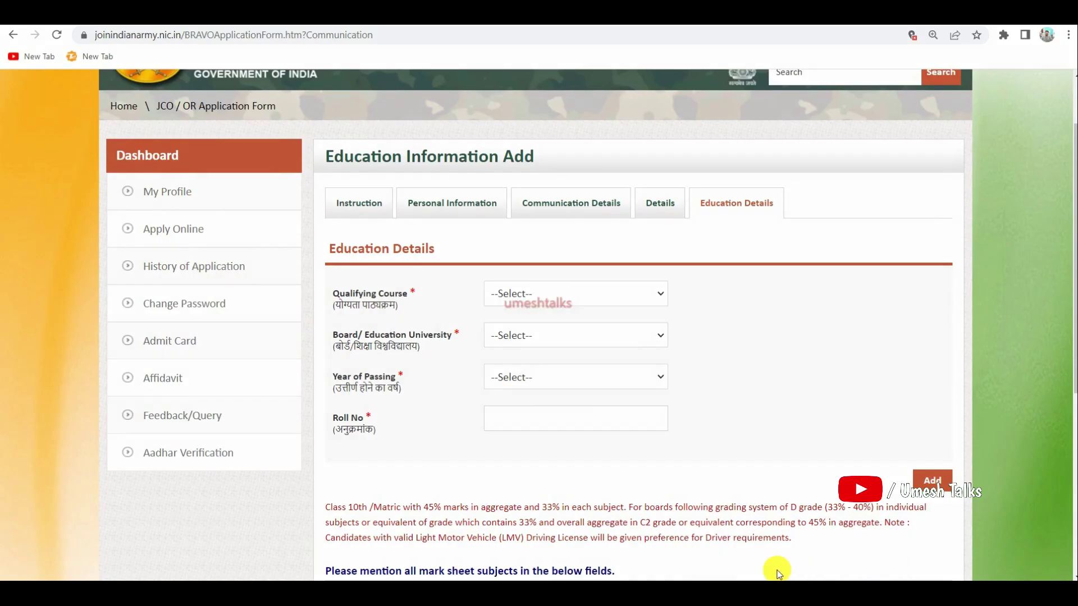
# - Outline My Profile, Apply Online, History of Application, Change Password, Admit Card, Affidavit and Aadhar Verification in the dashboard with red boxes, and clear them
pyautogui.moveTo(132, 254)
pyautogui.mouseDown()
pyautogui.moveTo(181, 281)
pyautogui.moveTo(253, 282)
pyautogui.mouseUp()
pyautogui.moveTo(141, 295)
pyautogui.mouseDown()
pyautogui.moveTo(169, 317)
pyautogui.moveTo(241, 316)
pyautogui.mouseUp()
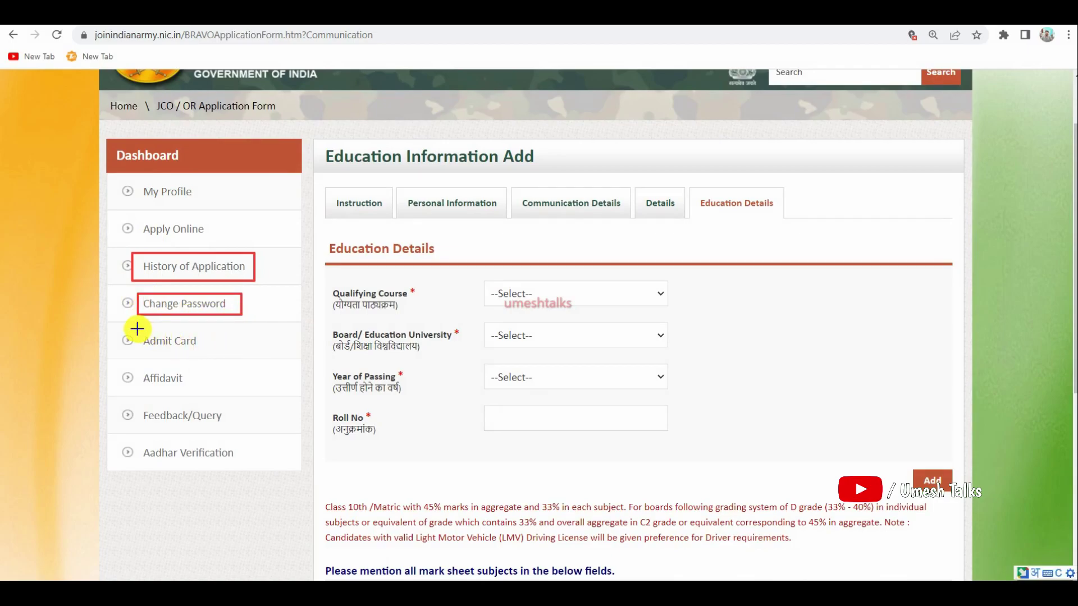
pyautogui.moveTo(135, 327); pyautogui.dragTo(230, 353)
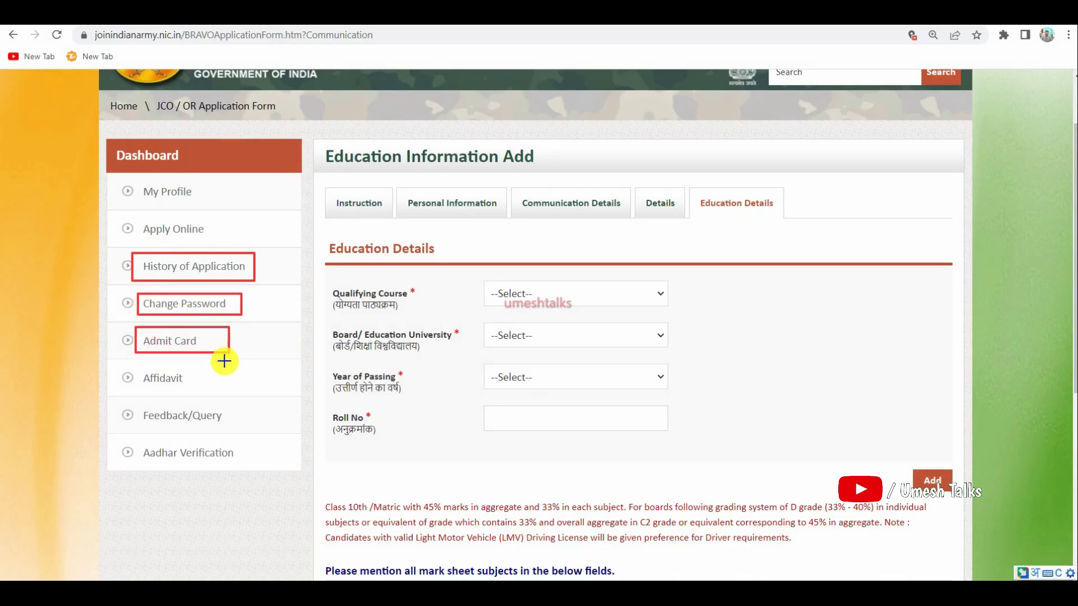
pyautogui.moveTo(134, 365); pyautogui.dragTo(209, 392)
pyautogui.moveTo(139, 443)
pyautogui.mouseDown()
pyautogui.moveTo(204, 465)
pyautogui.moveTo(252, 463)
pyautogui.mouseUp()
pyautogui.moveTo(140, 180)
pyautogui.mouseDown()
pyautogui.moveTo(142, 191)
pyautogui.moveTo(200, 201)
pyautogui.mouseUp()
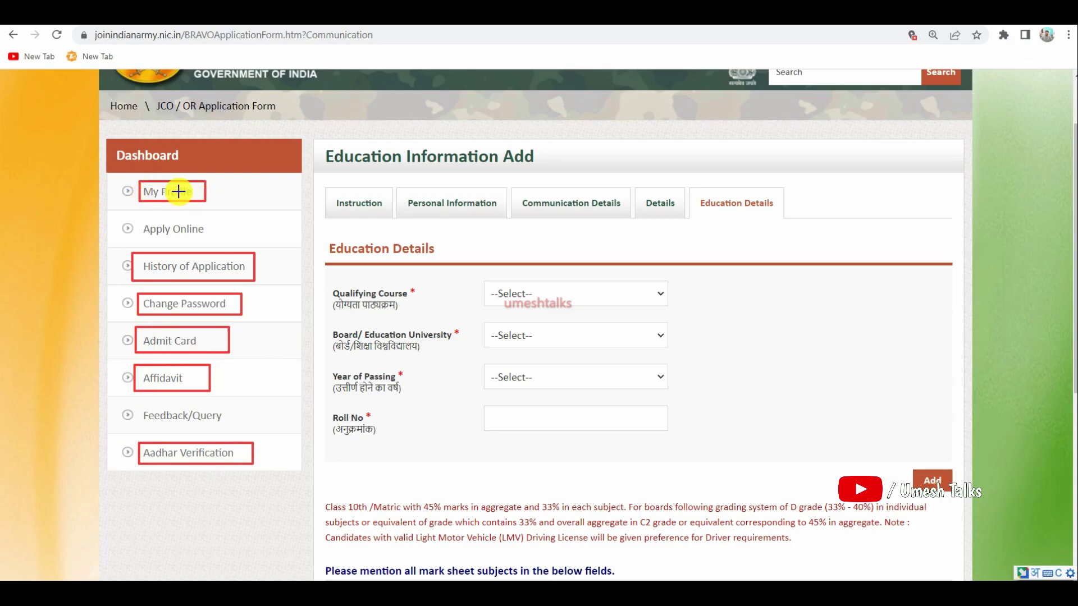
pyautogui.moveTo(140, 221); pyautogui.dragTo(227, 241)
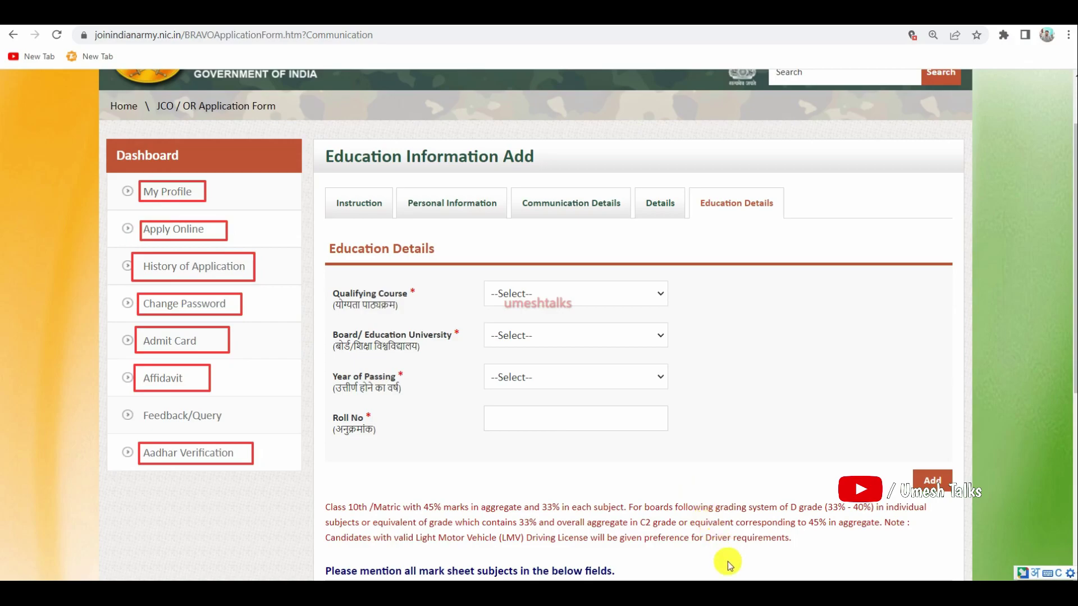
pyautogui.press('Escape')
# - Look over the Education Details form down to the mark sheet row of the 10th record
pyautogui.scroll(2, 652, 373)
pyautogui.scroll(-2, 653, 375)
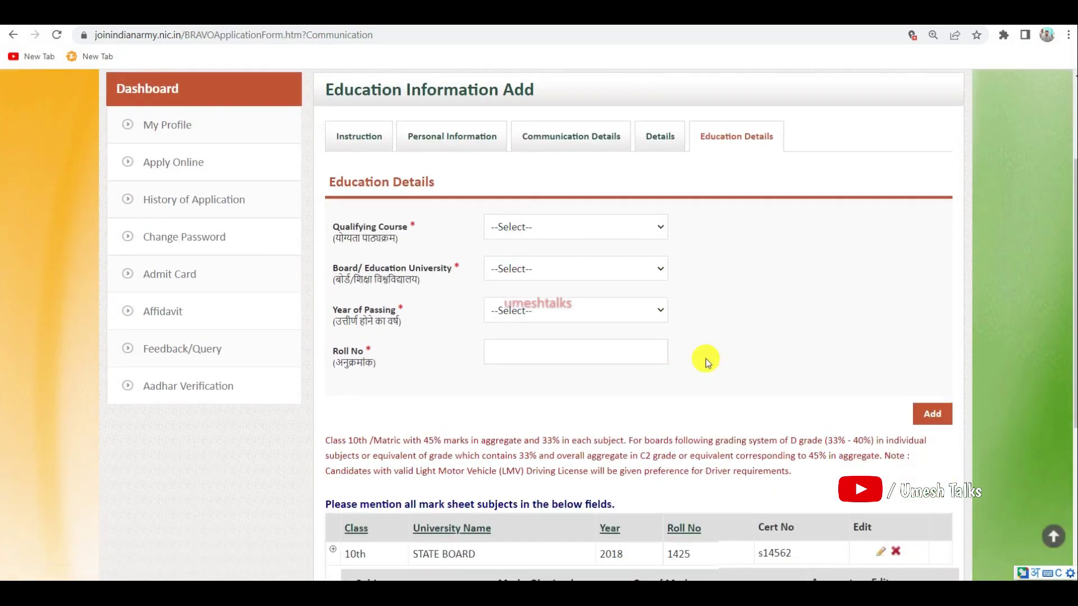
pyautogui.scroll(-2, 775, 433)
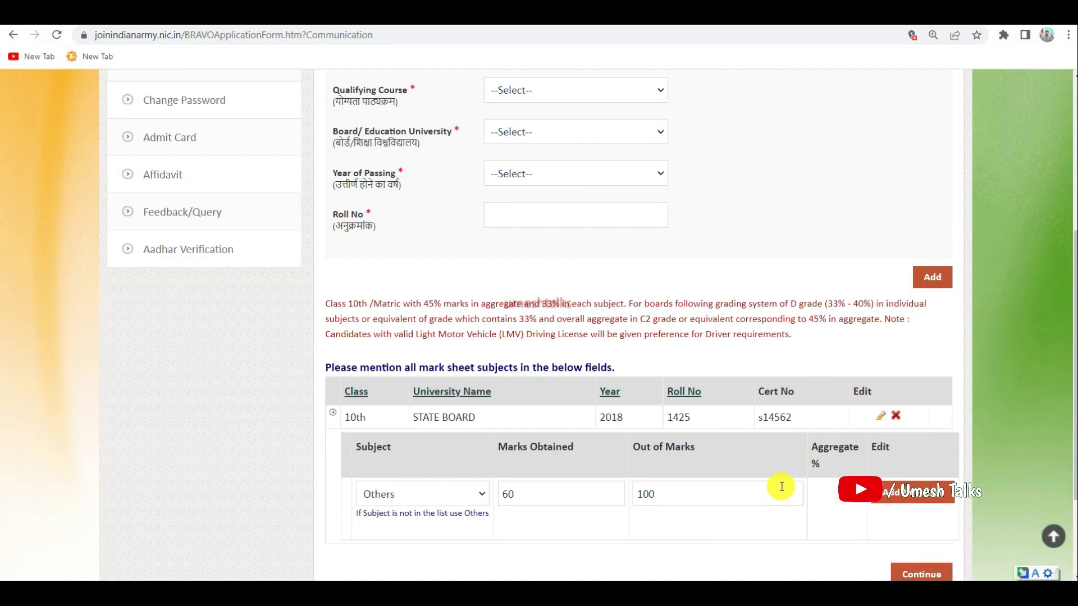
pyautogui.scroll(-1, 589, 445)
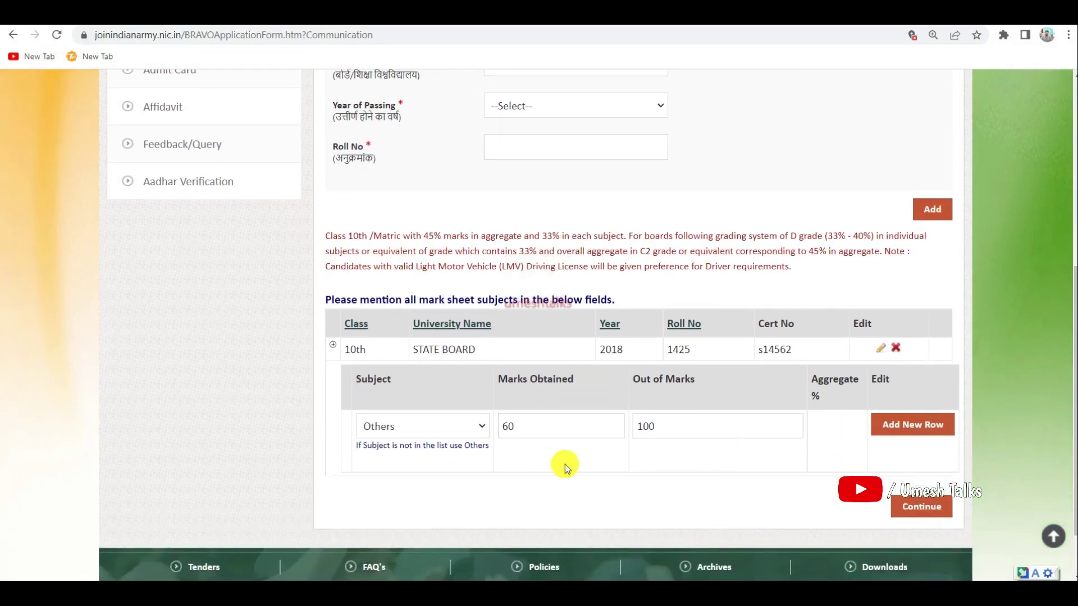